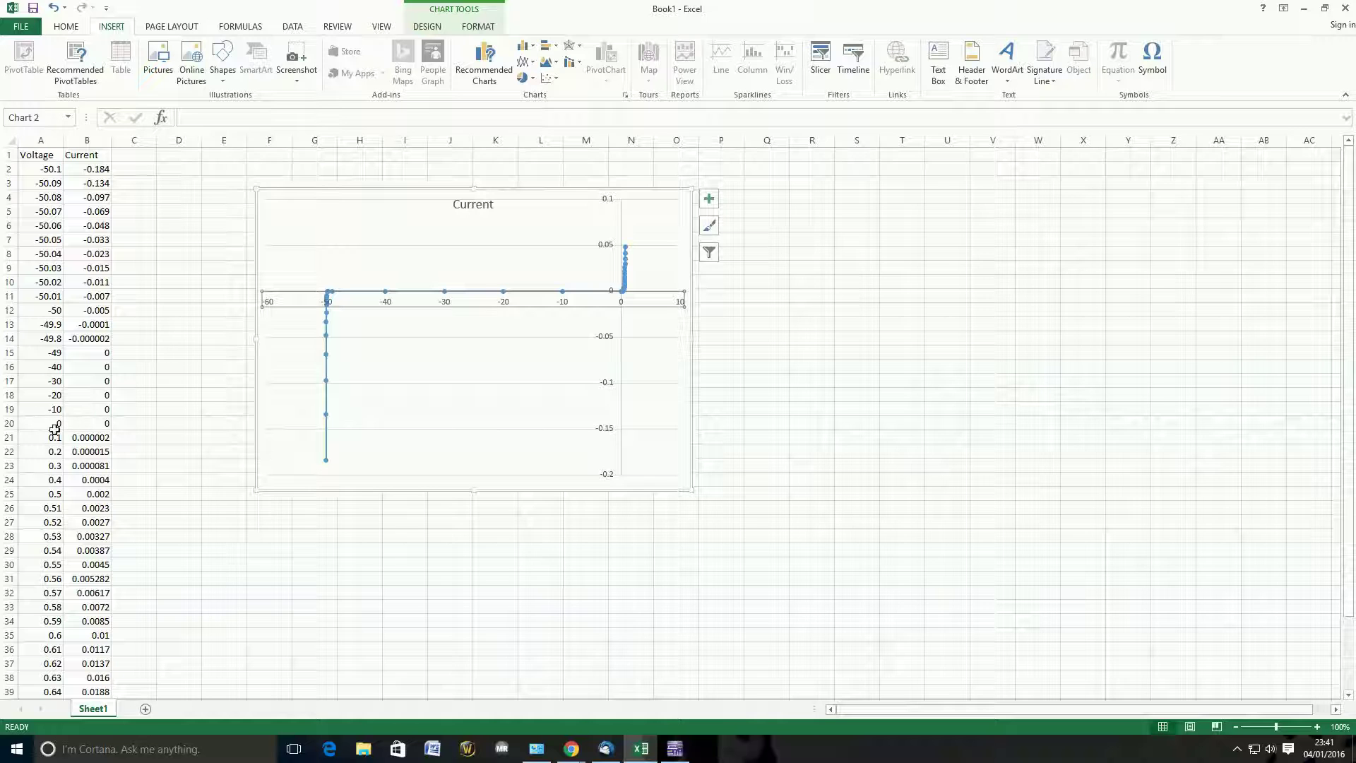
scroll(47, 439, "down", 3)
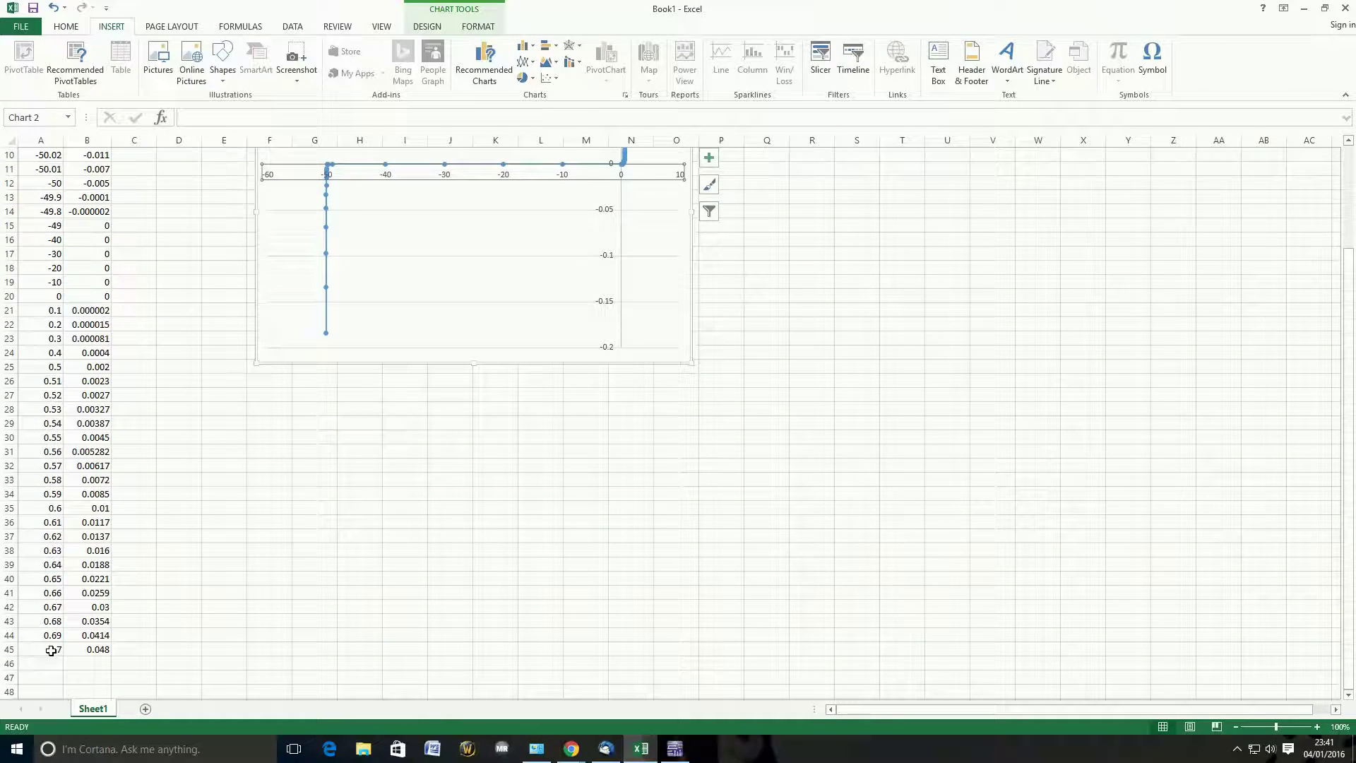
scroll(51, 651, "up", 3)
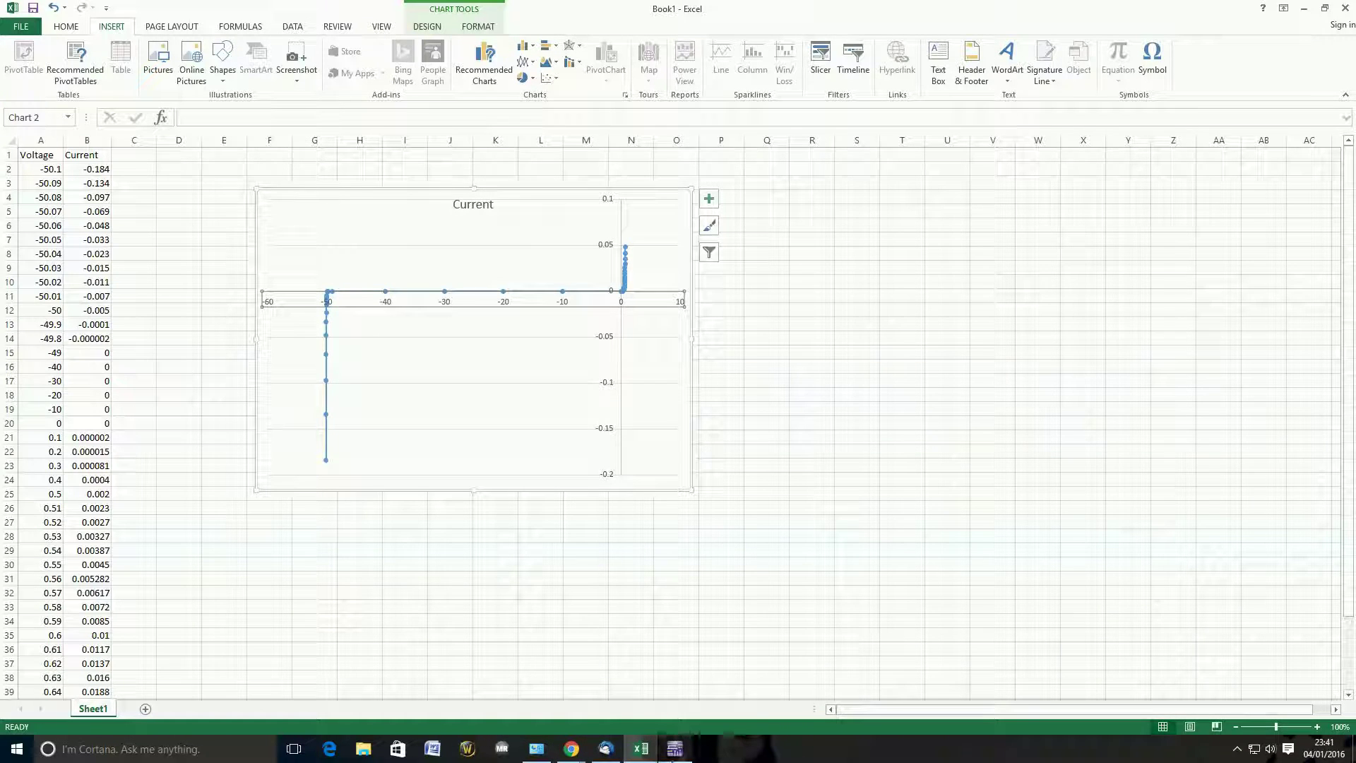
Stop the Multisim simulation and browse the source (DC_POWER) and diode libraries without placing parts.
left_click(675, 750)
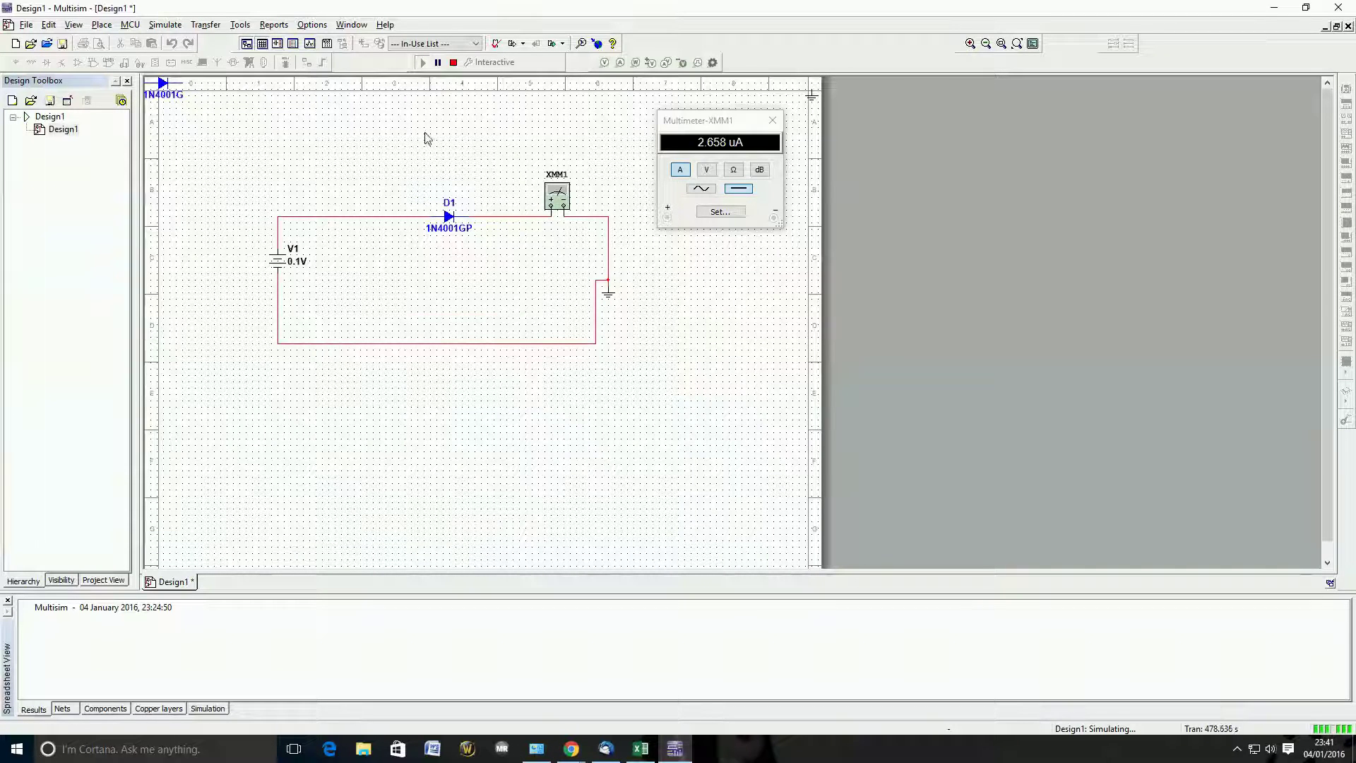
left_click(454, 62)
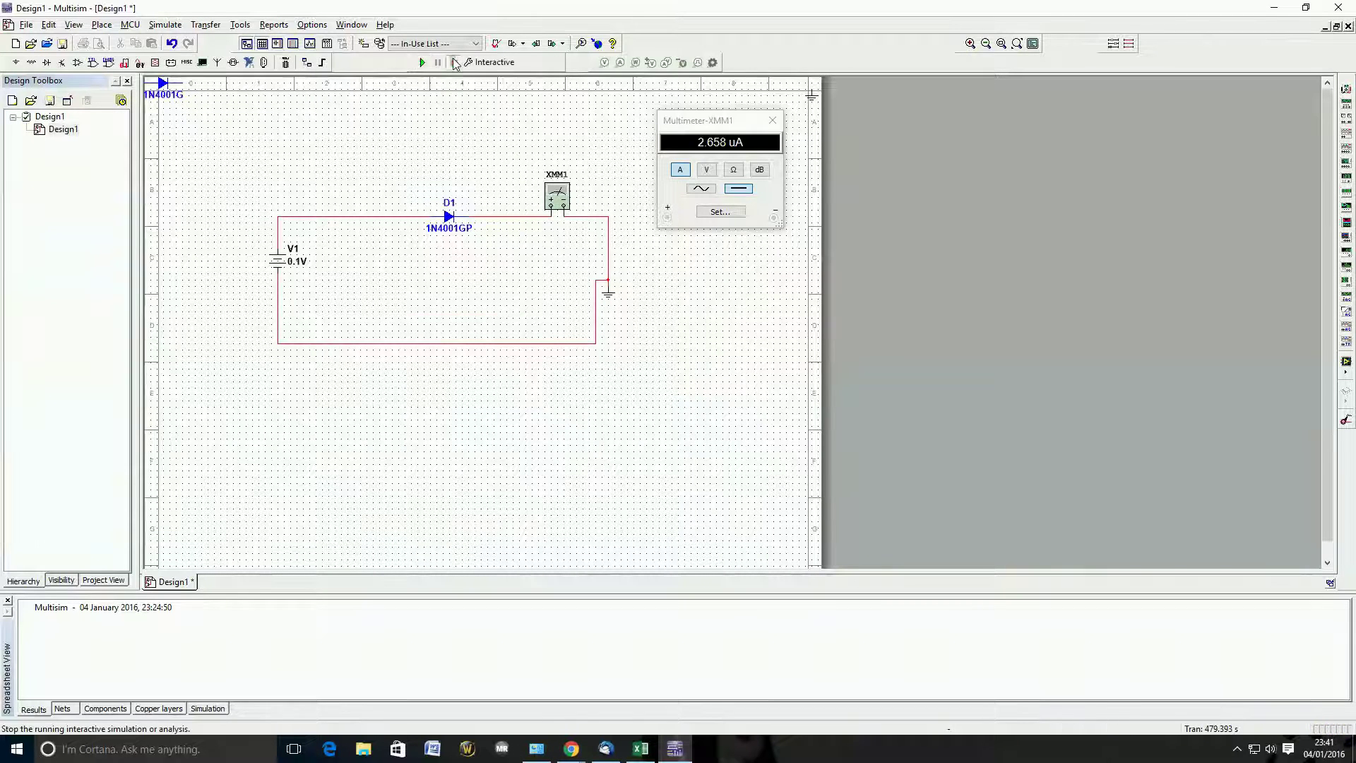
left_click(17, 63)
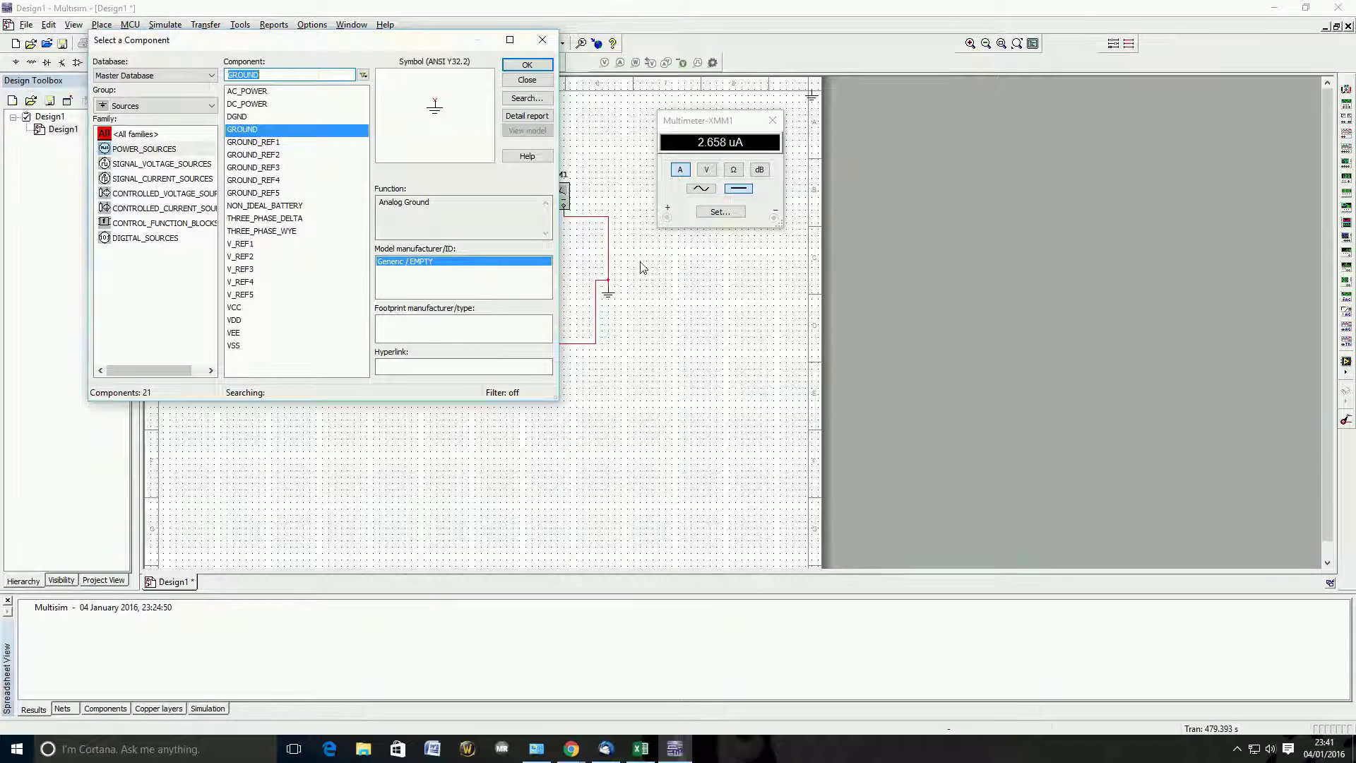
left_click(266, 104)
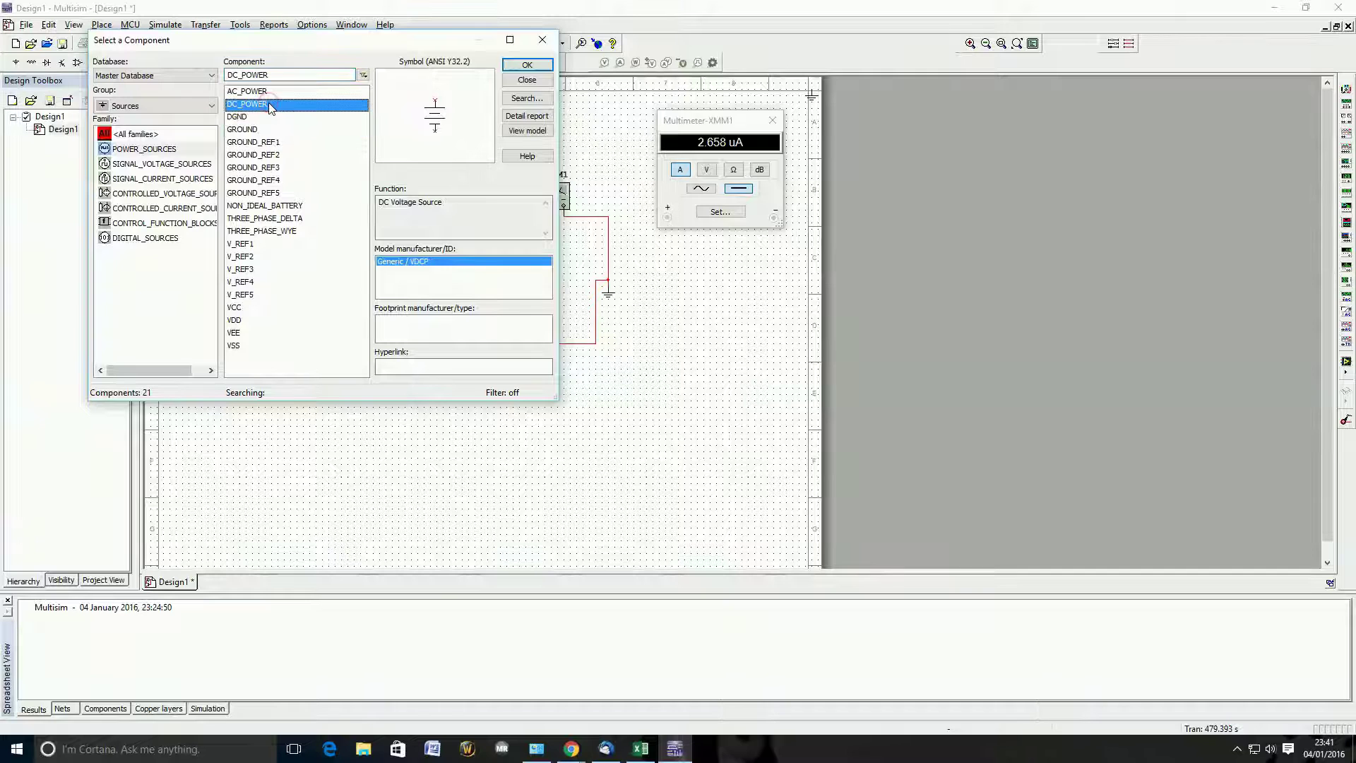
left_click(540, 42)
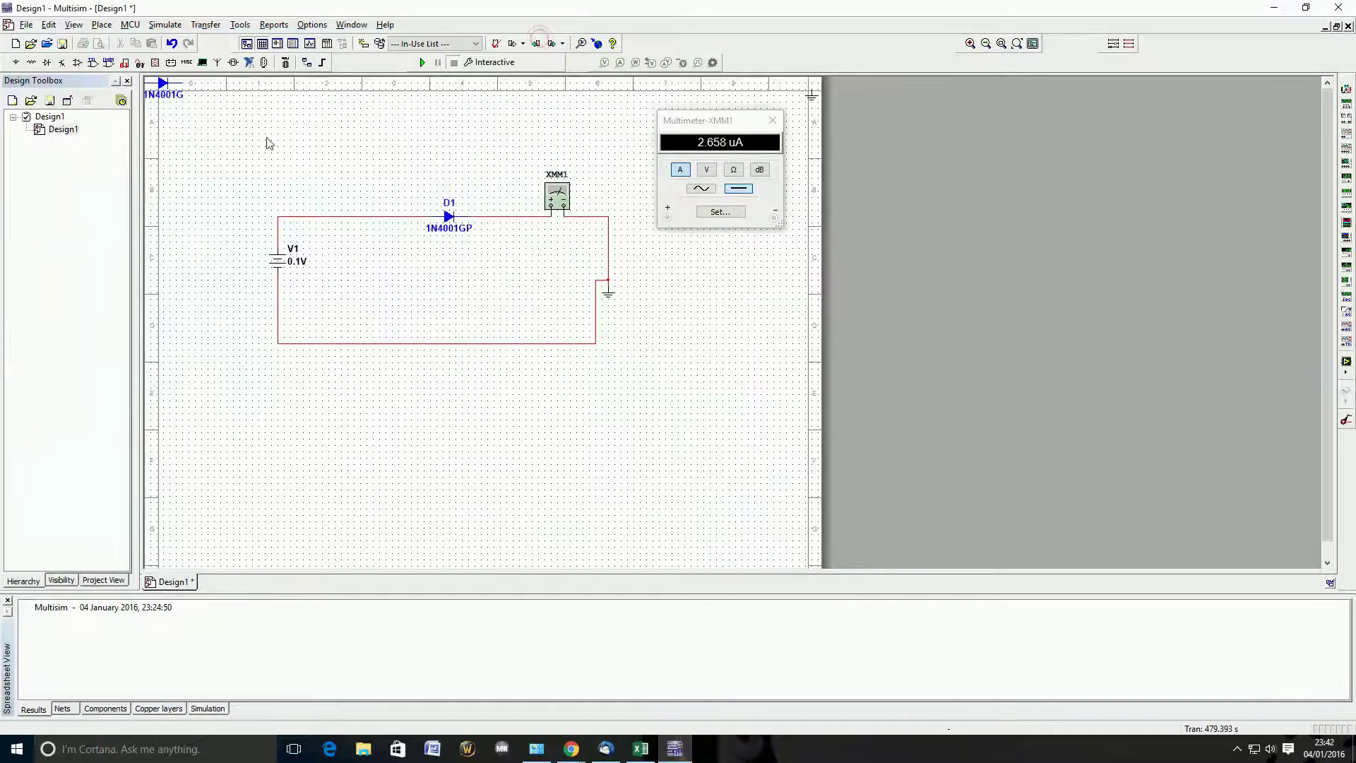
left_click(46, 64)
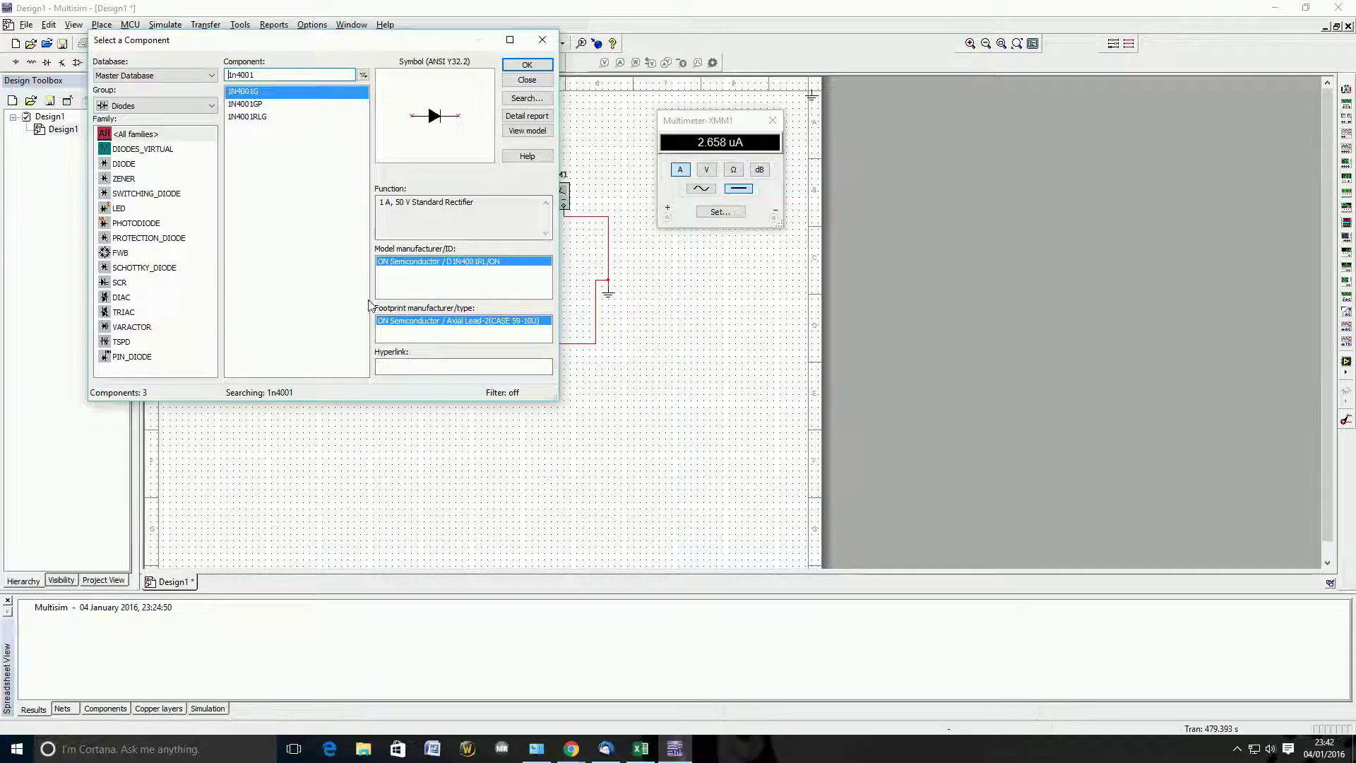
left_click(541, 40)
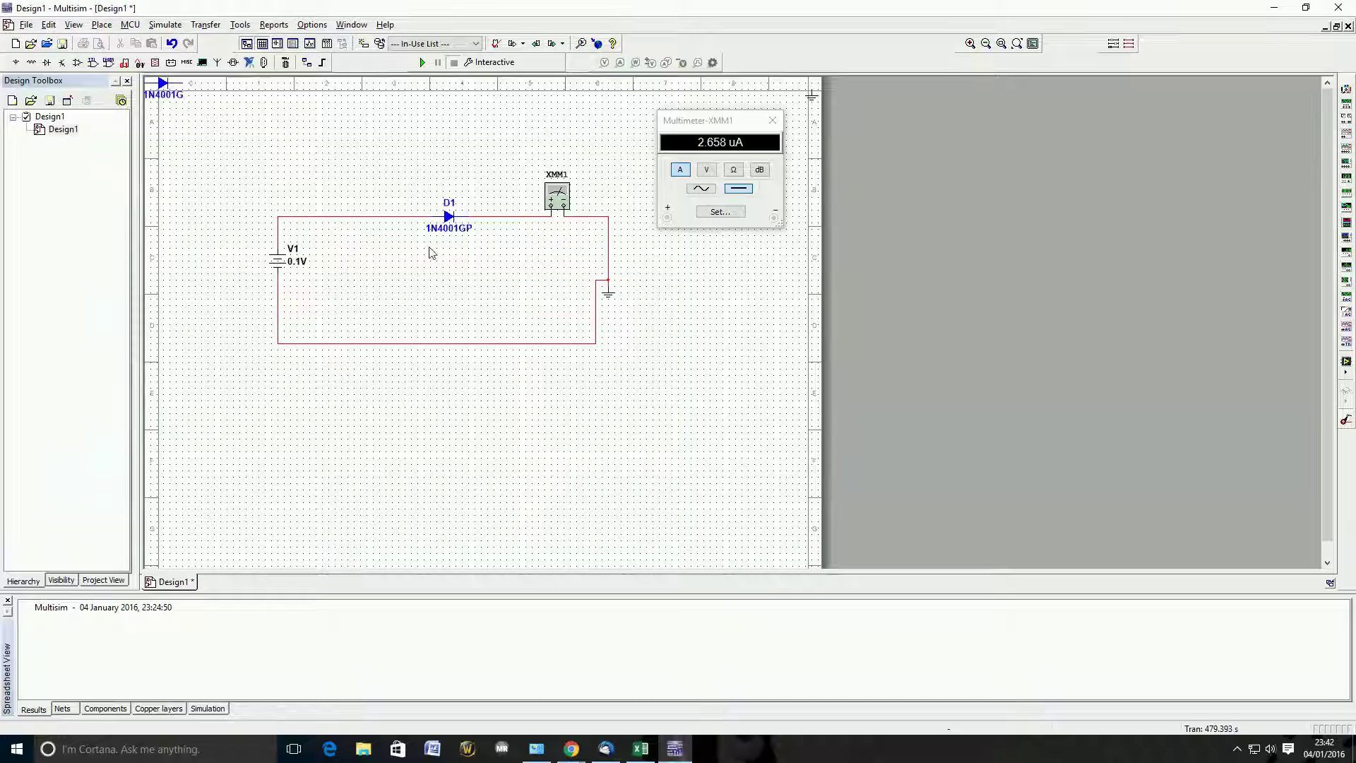
Delete D1's wires to the multimeter and to source V1.
left_click(519, 217)
key("Delete")
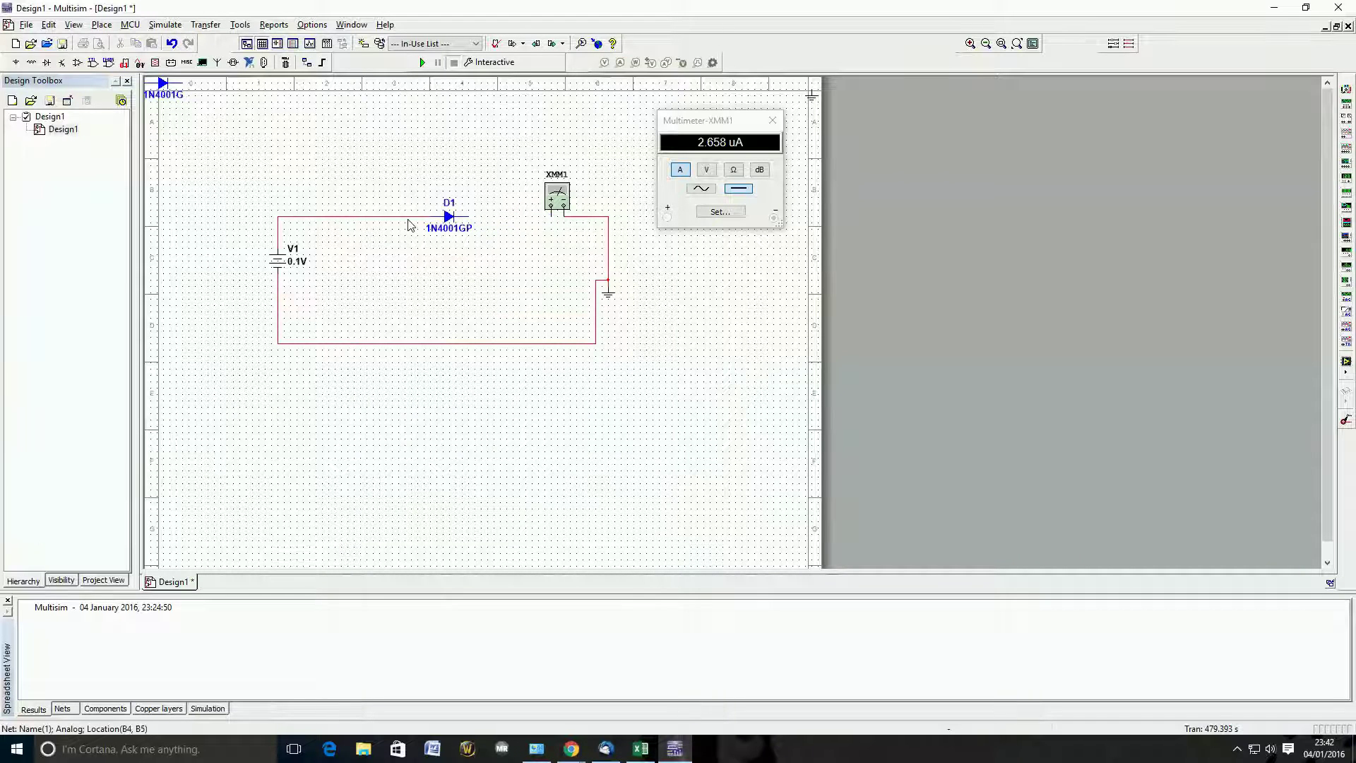
double_click(409, 217)
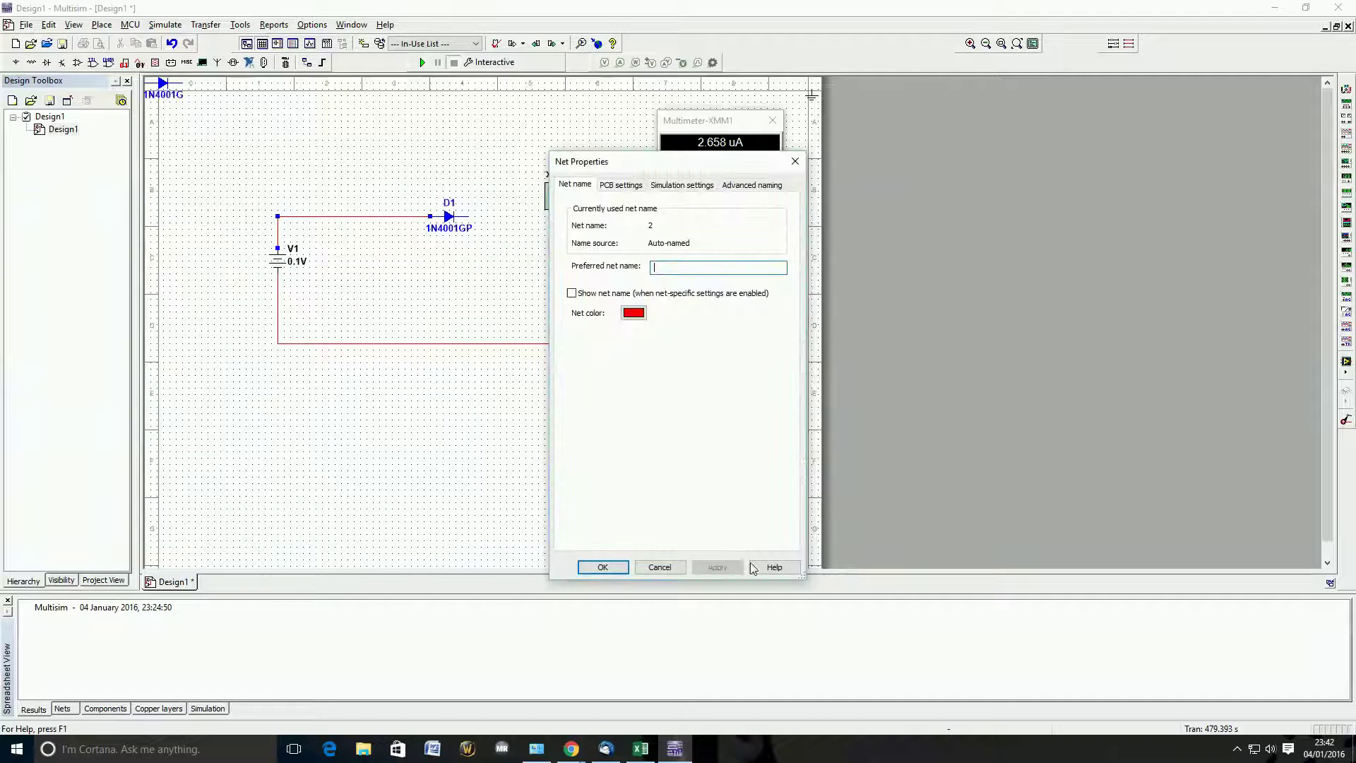
left_click(660, 568)
key("Delete")
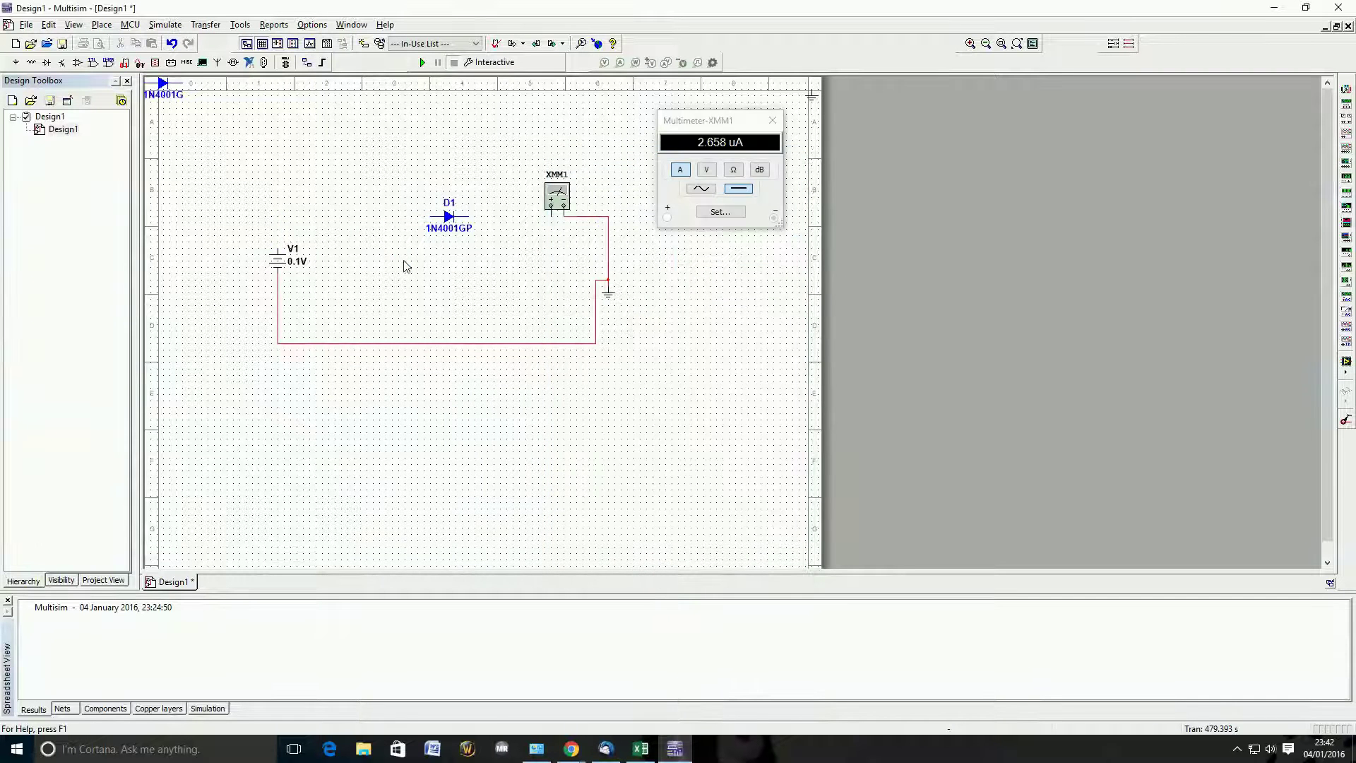
Flip diode D1 horizontally so it points the opposite way.
right_click(450, 217)
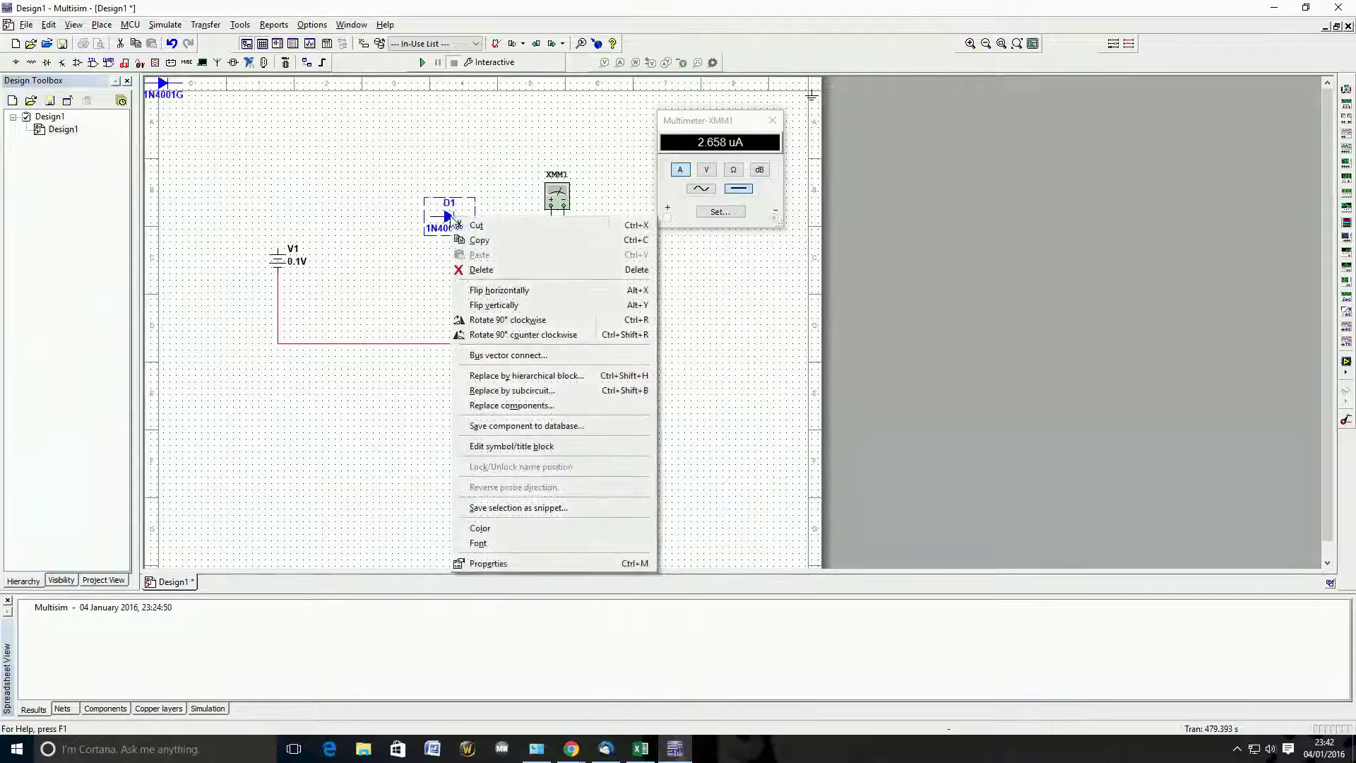
left_click(497, 293)
left_click(522, 290)
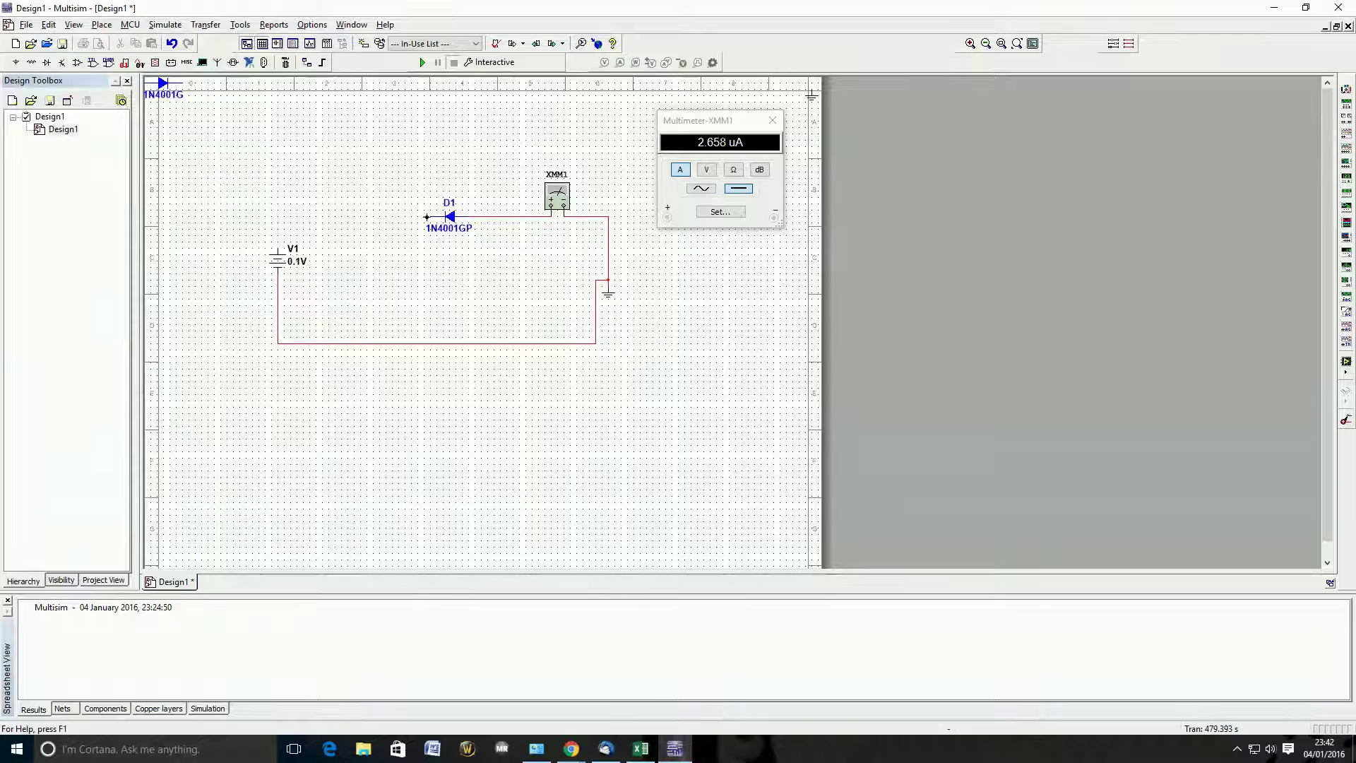
Wire the reversed D1 back to V1's top terminal and set V1 to 50.1 V.
left_click(278, 250)
left_click(298, 267)
double_click(298, 267)
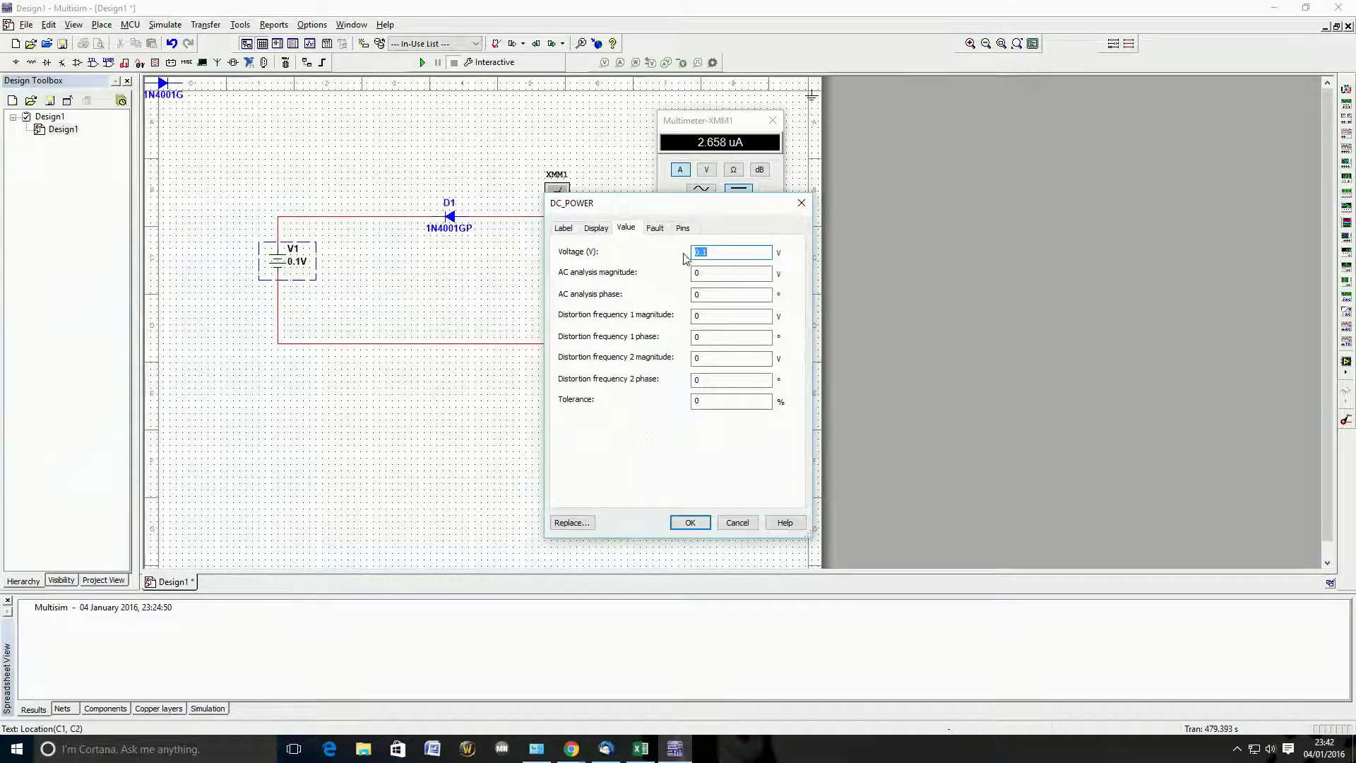
key("BackSpace")
key("BackSpace")
key("BackSpace")
type("50.1")
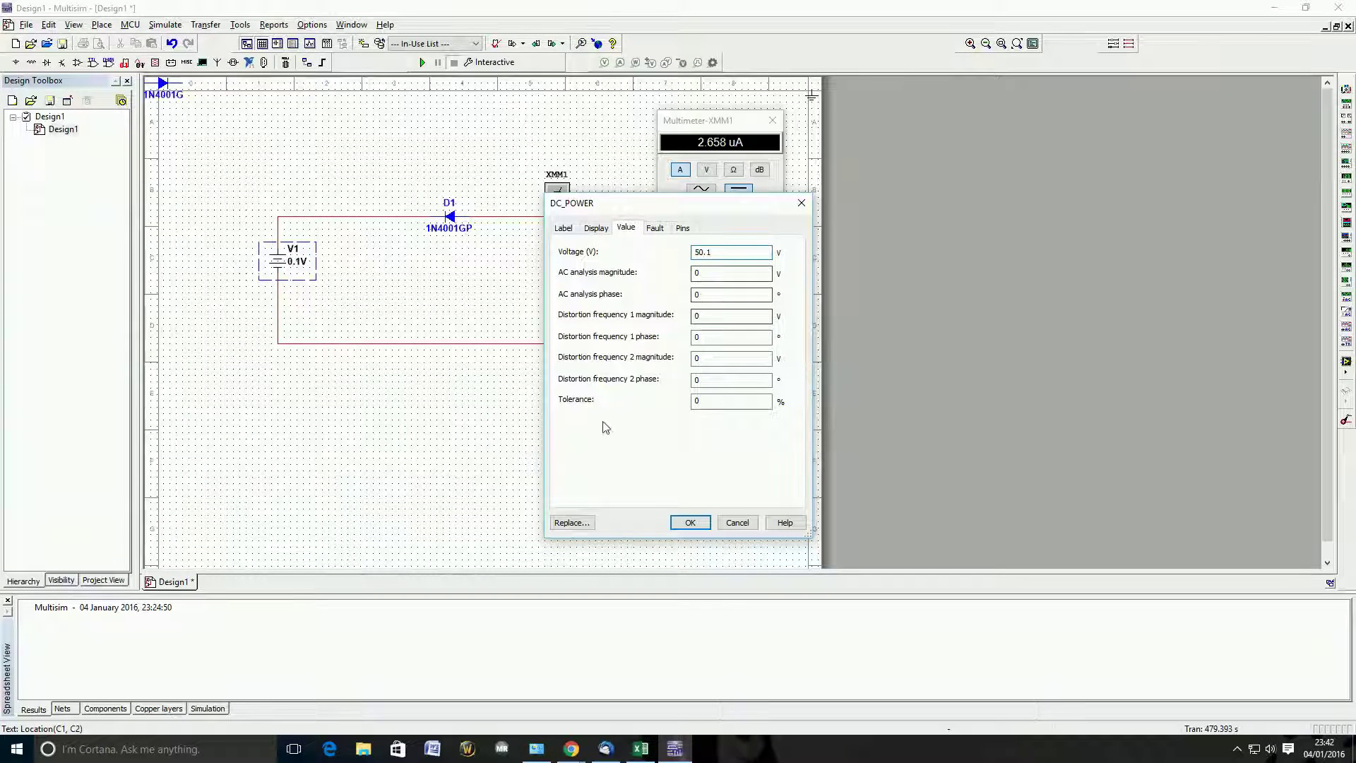
left_click(690, 523)
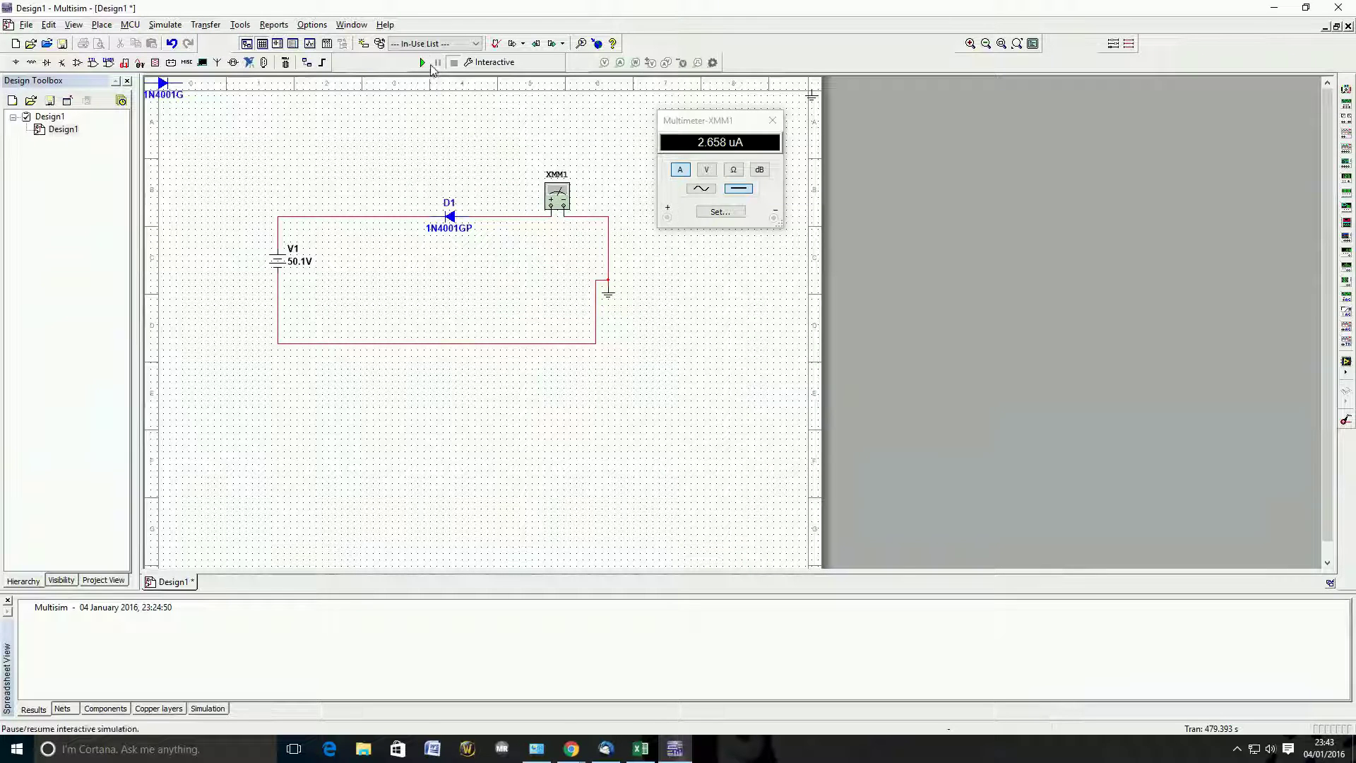
Run the 50.1 V reverse-bias simulation, read 182.995 mA, compare with the Excel table, then stop.
left_click(422, 63)
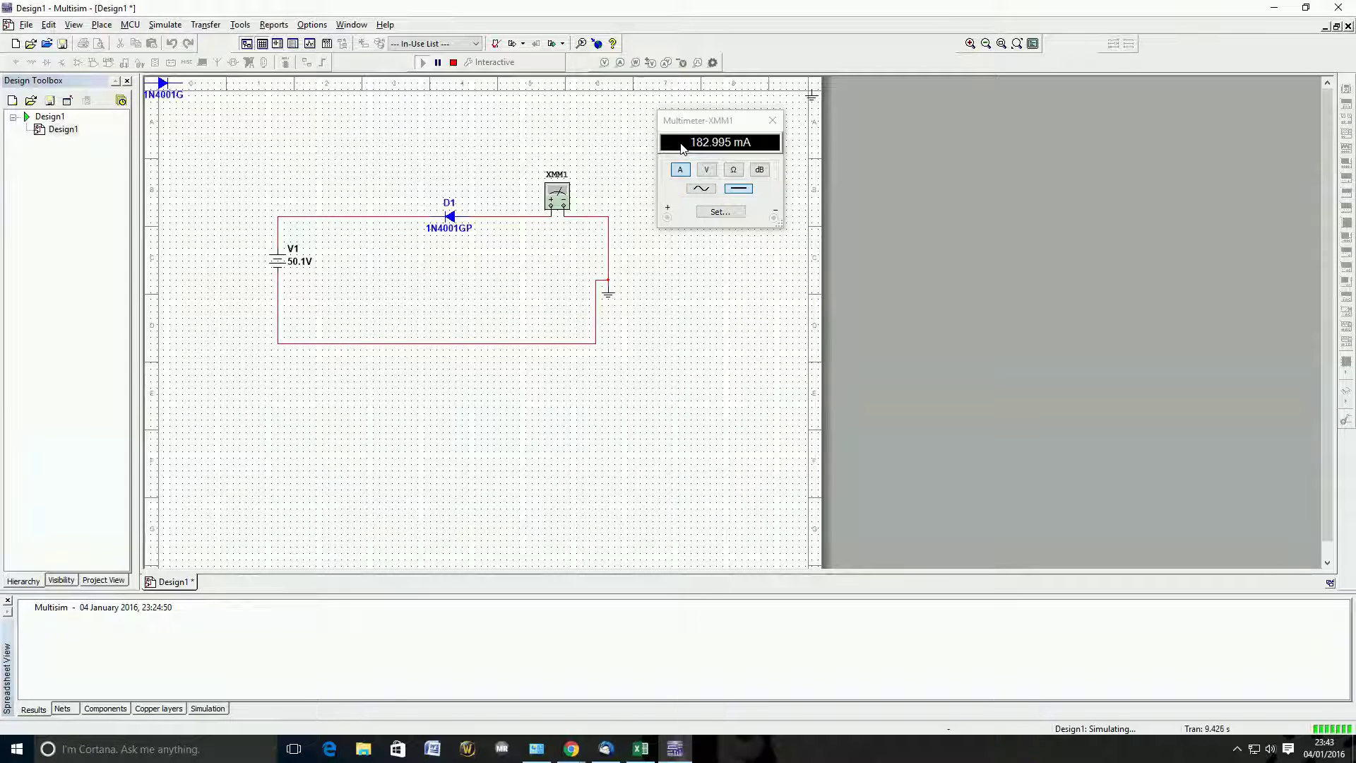
left_click(640, 747)
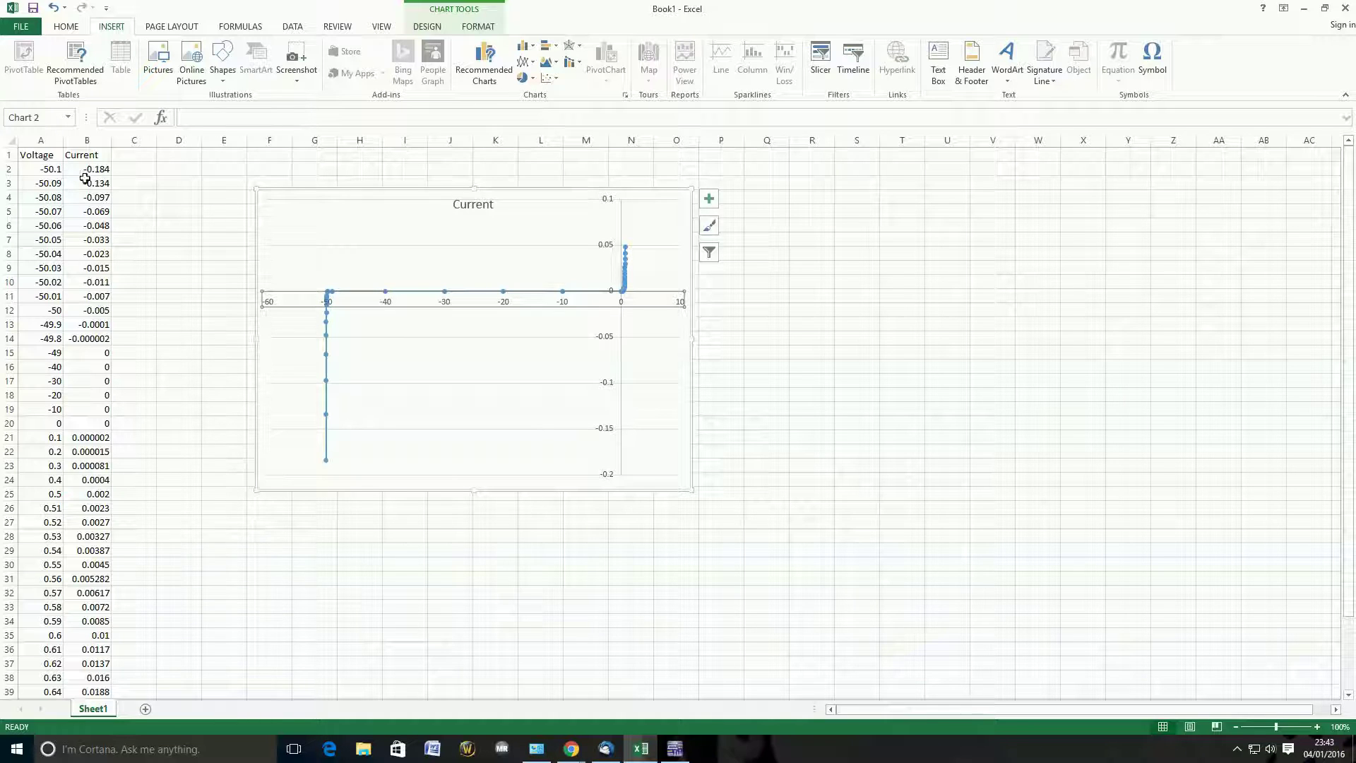
left_click(675, 749)
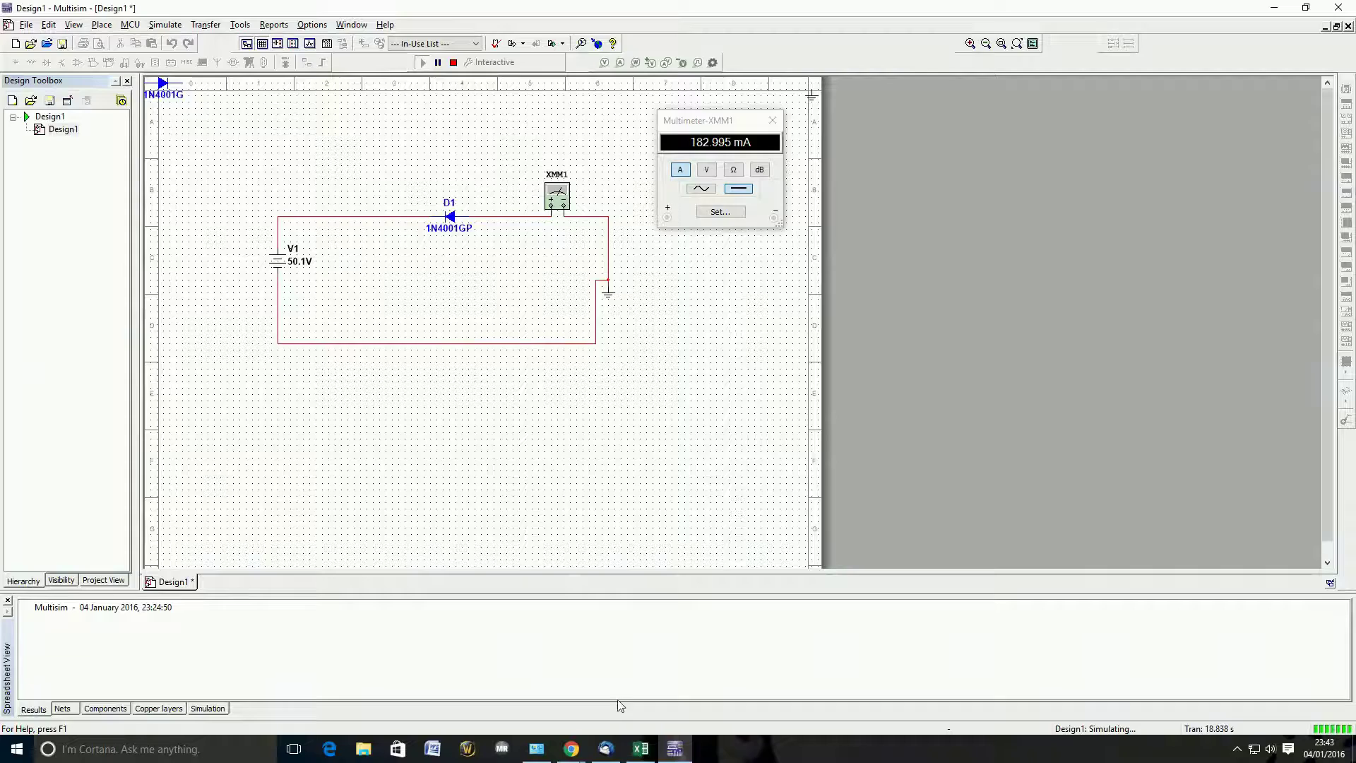
left_click(641, 749)
left_click(675, 749)
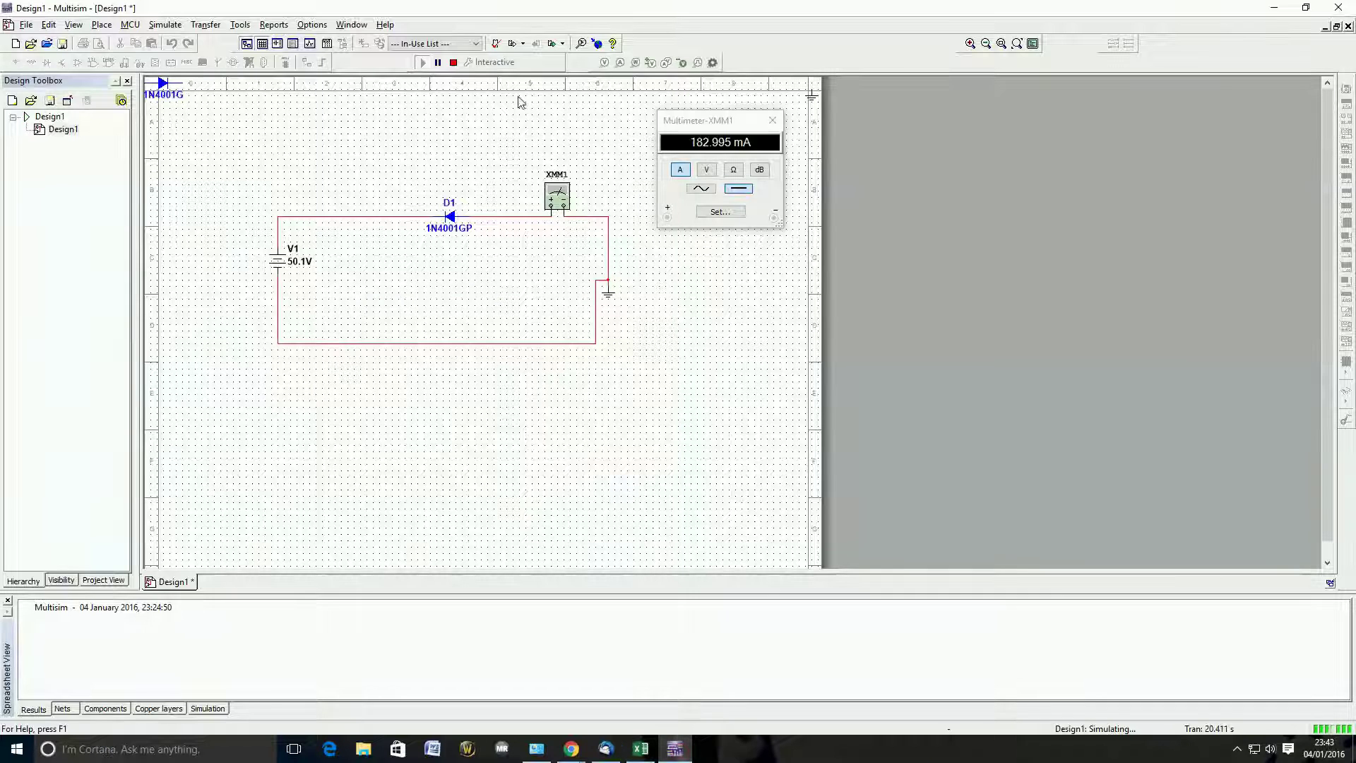
left_click(454, 62)
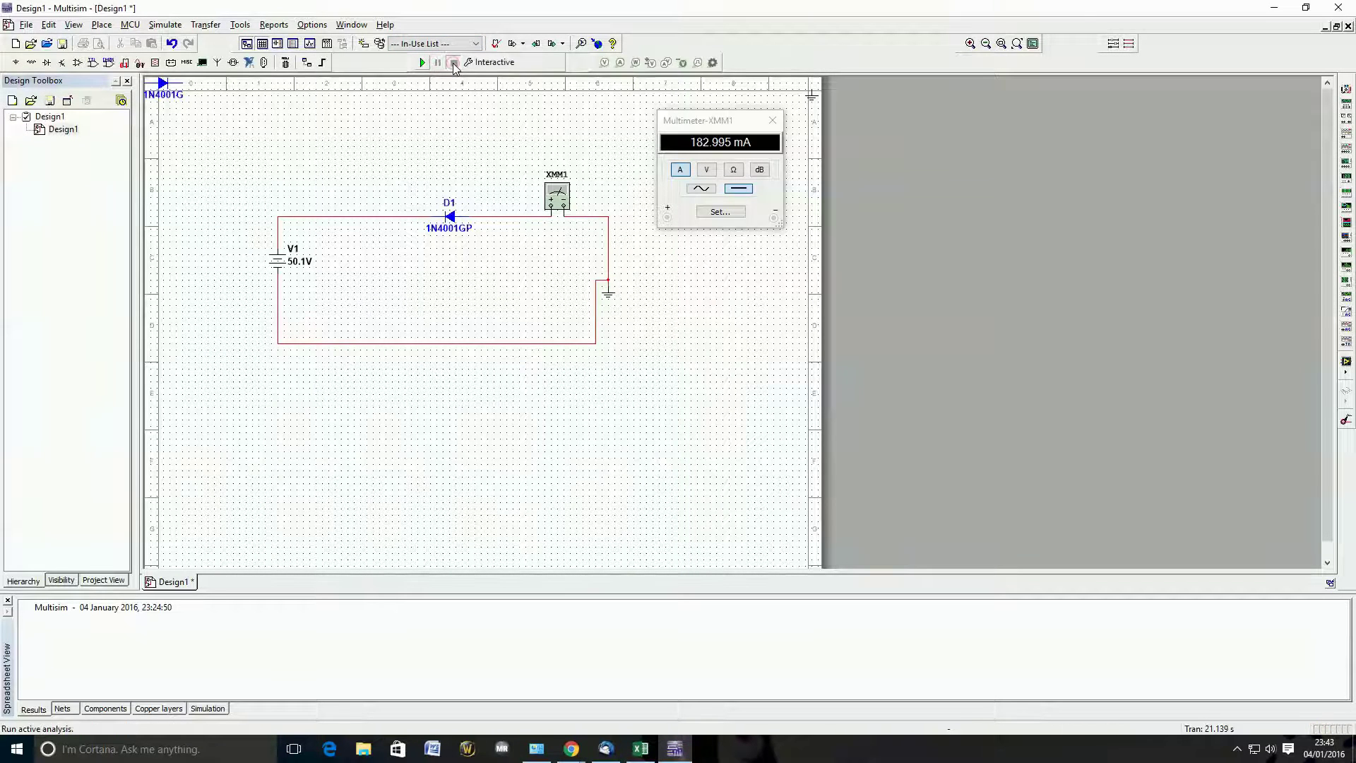
Change V1 to 50.09 V, run and stop the simulation for 134.617 mA, then return to Excel.
double_click(302, 262)
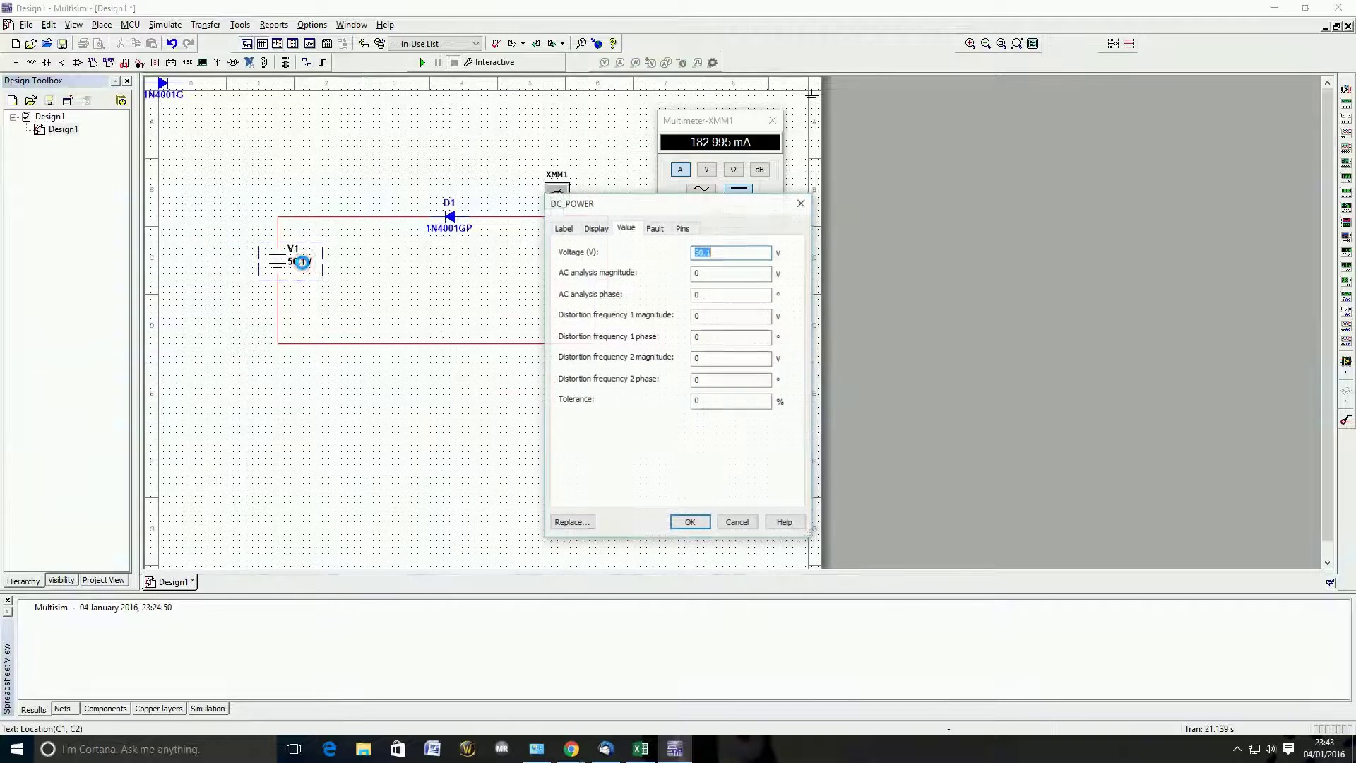
key("BackSpace")
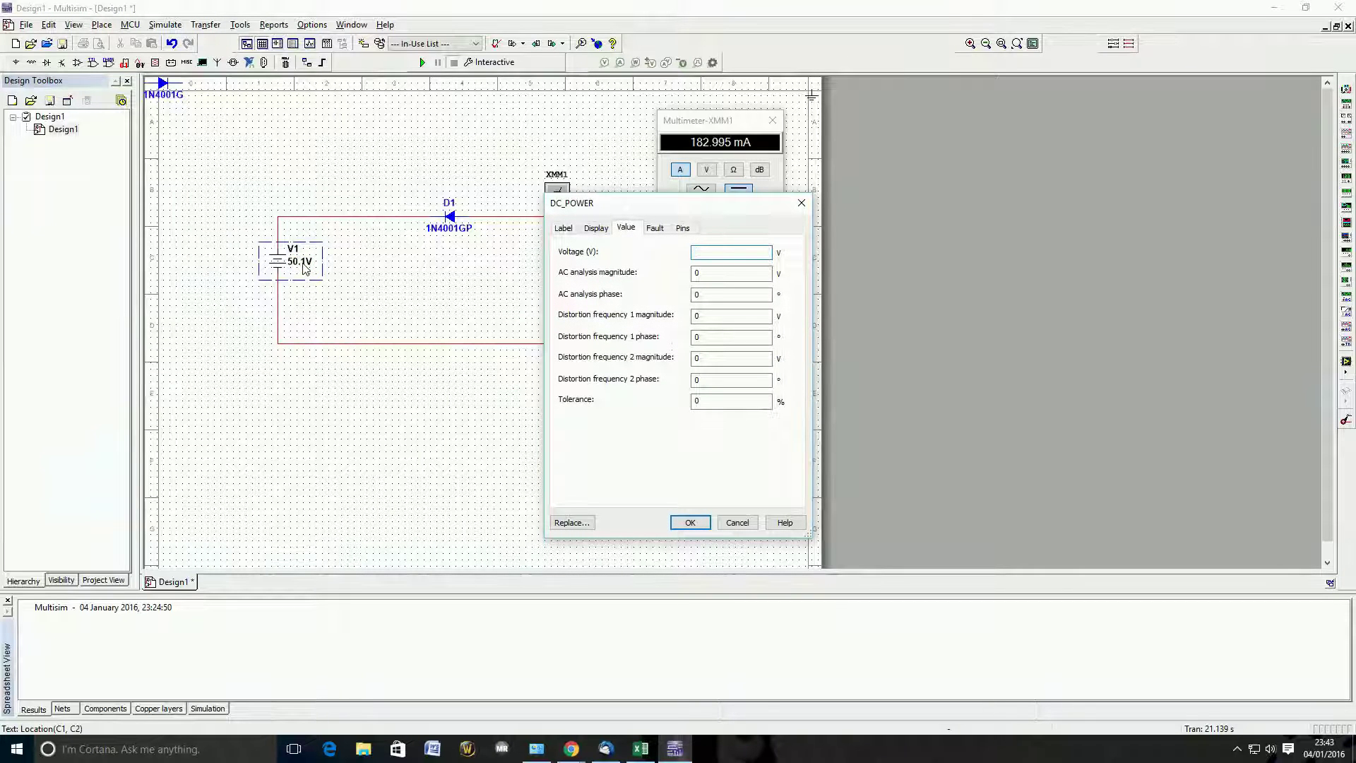
type(".09")
left_click(691, 523)
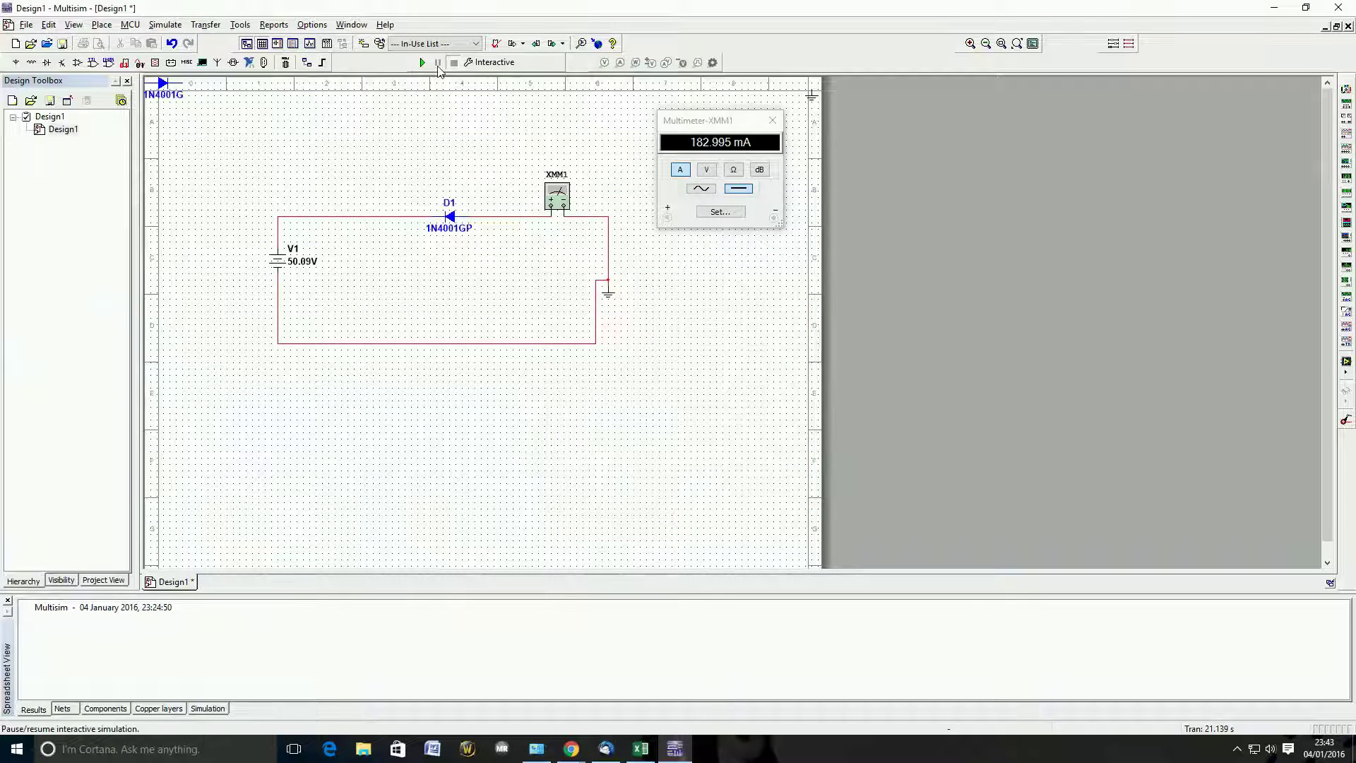
left_click(424, 65)
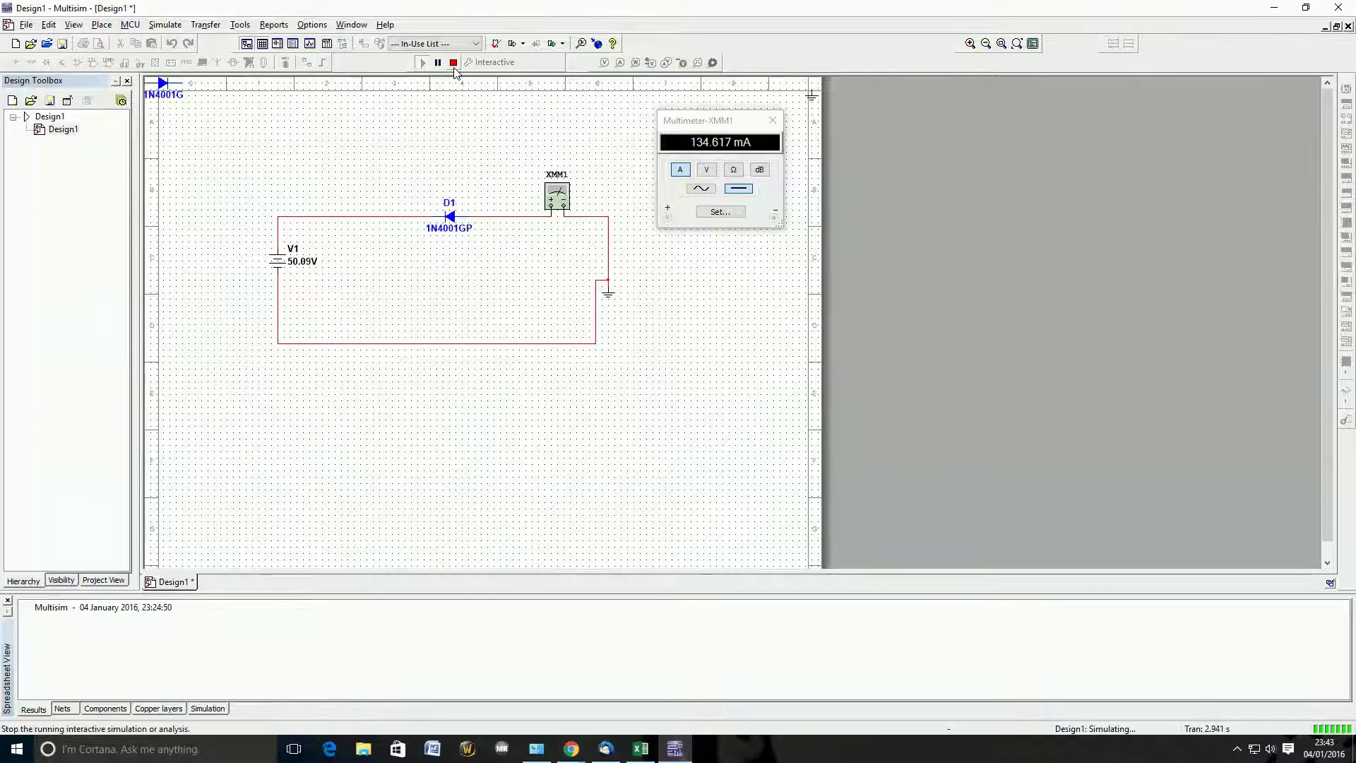
left_click(454, 65)
left_click(640, 749)
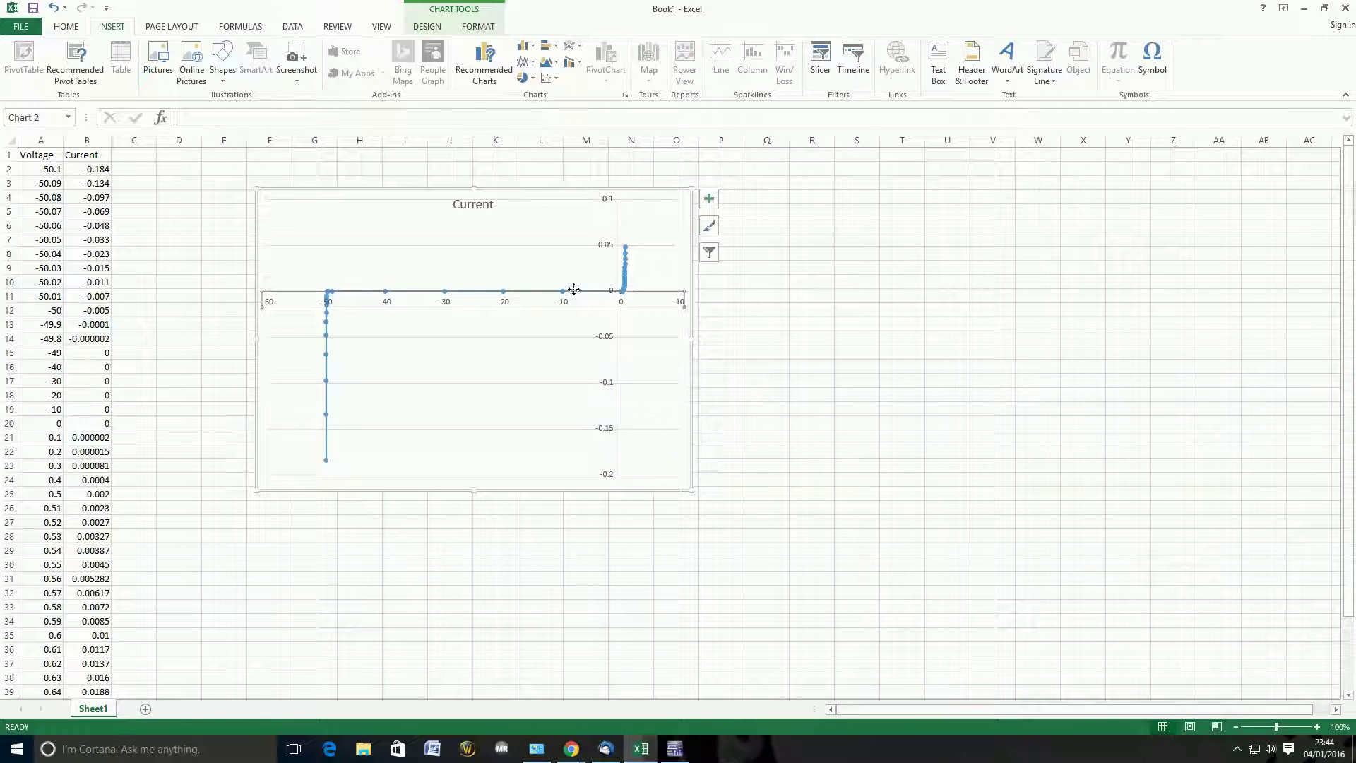
left_click(674, 749)
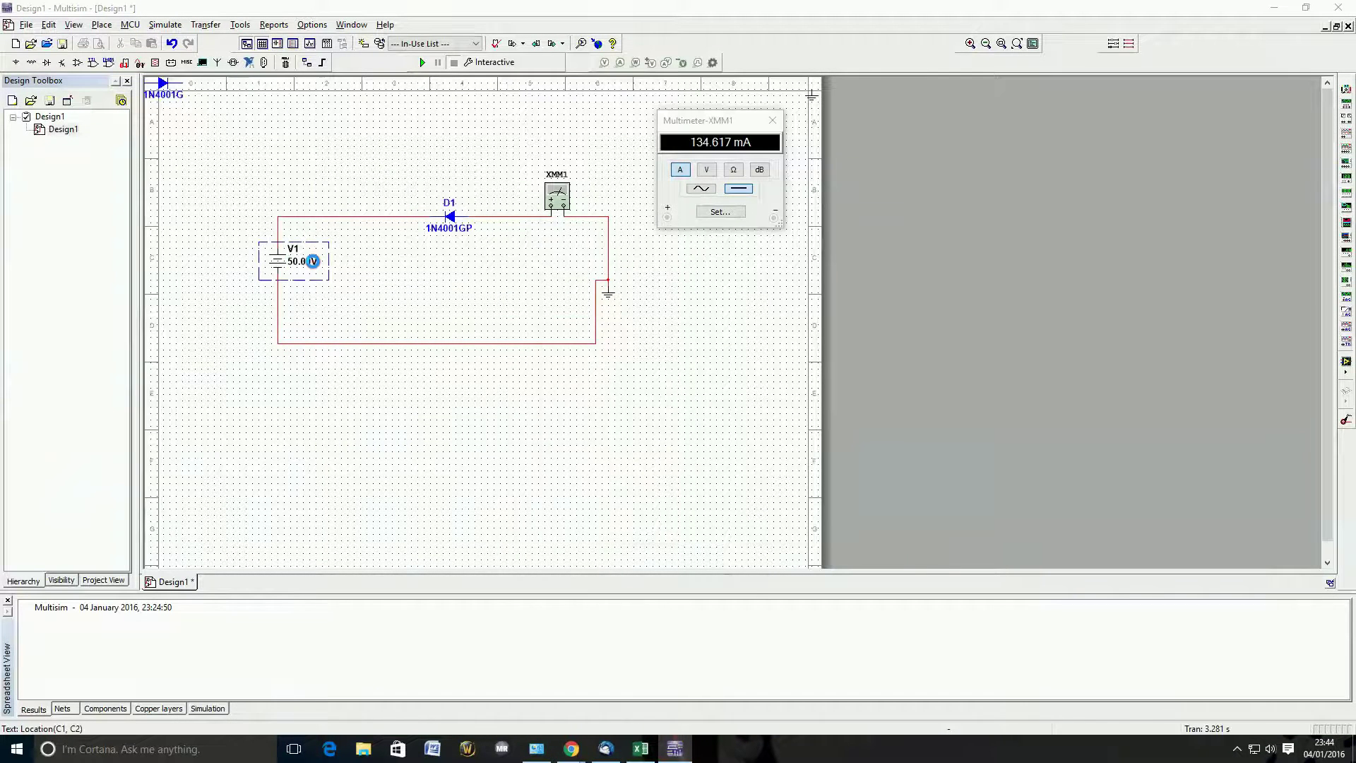
Change source V1's voltage from 50.09 V to 49 V.
double_click(315, 266)
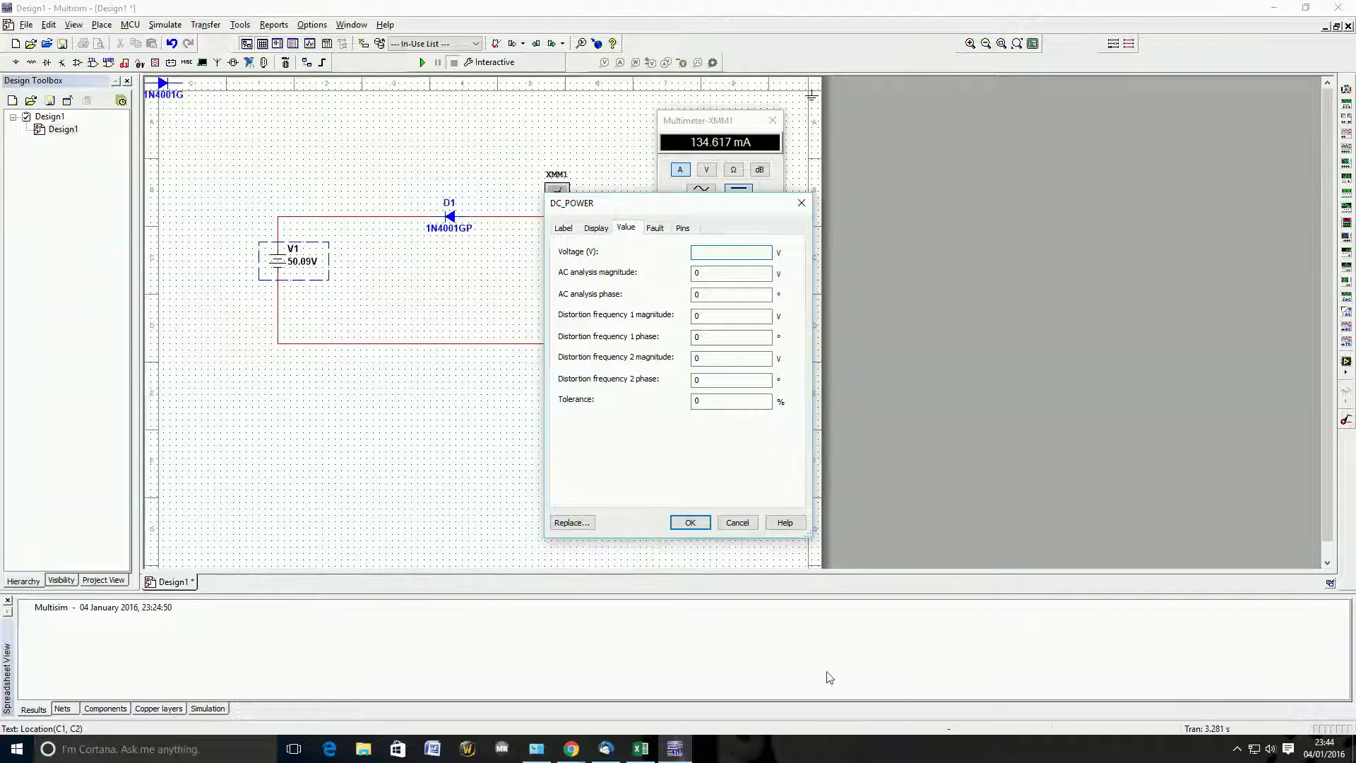
left_click(690, 523)
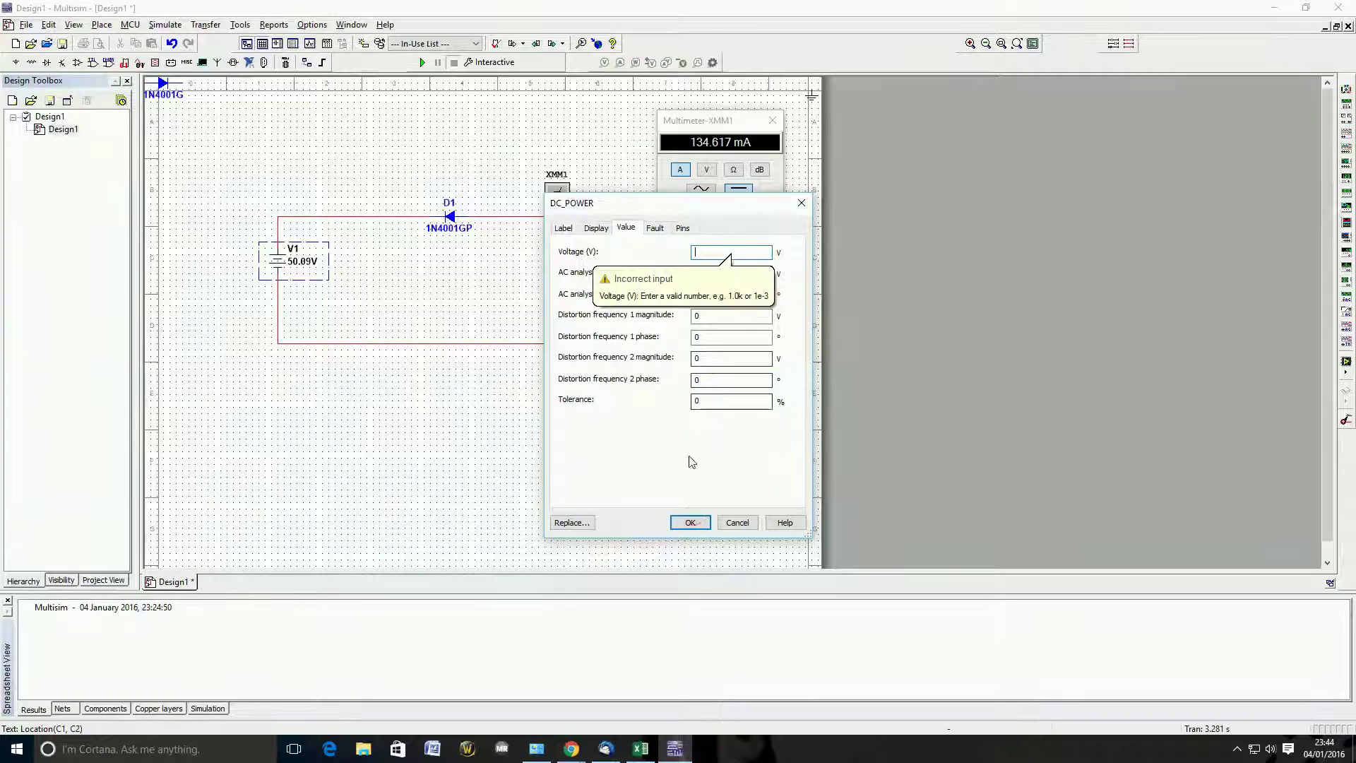
left_click(801, 203)
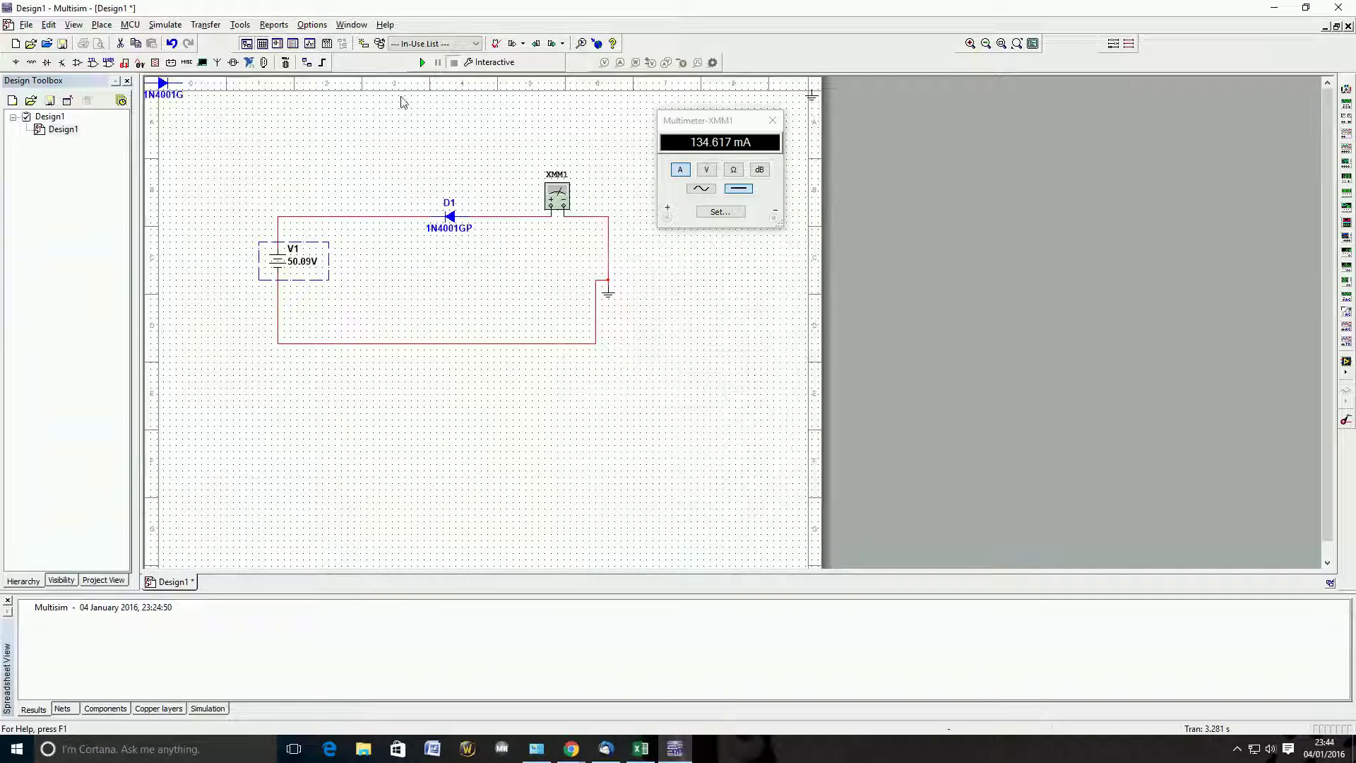
double_click(305, 260)
key("BackSpace")
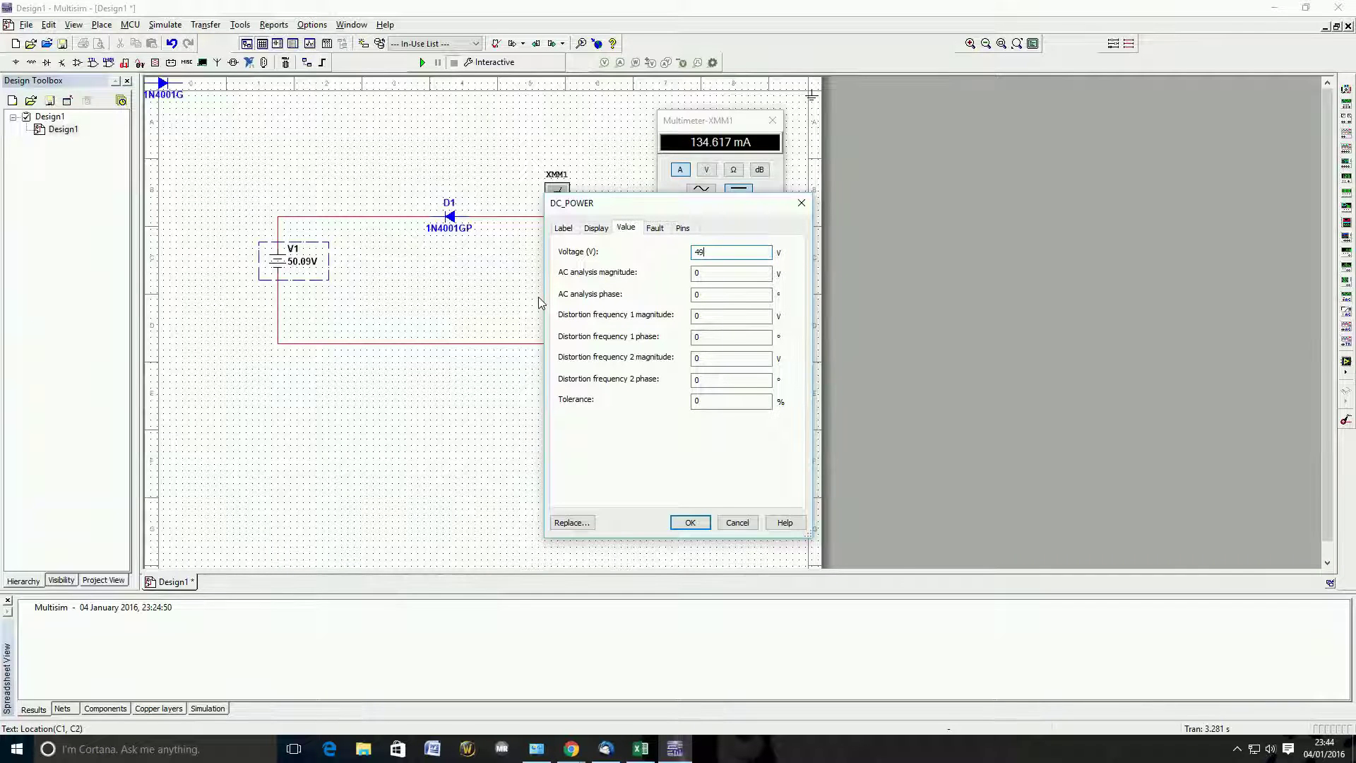
key("Return")
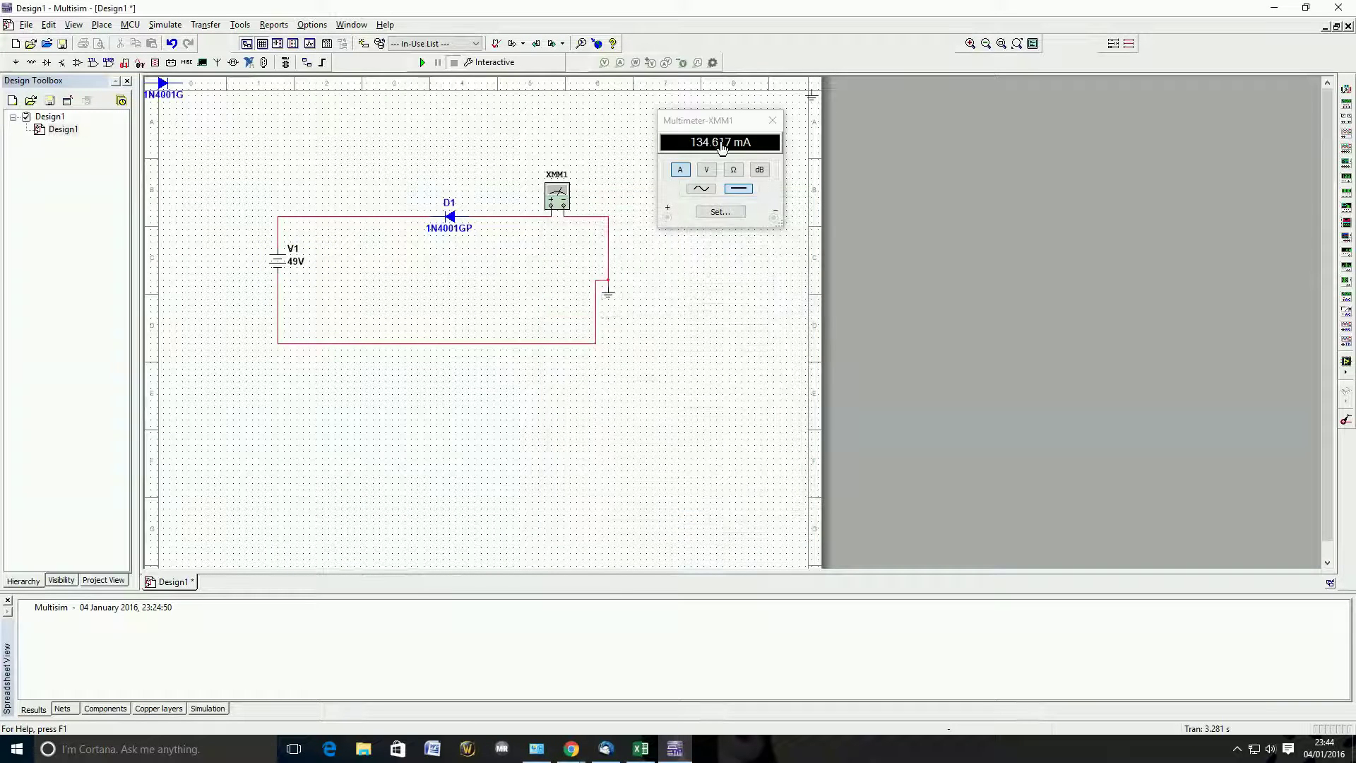
Run the 49 V simulation, note the 669.849 nA meter reading, and check it against Excel.
left_click(422, 62)
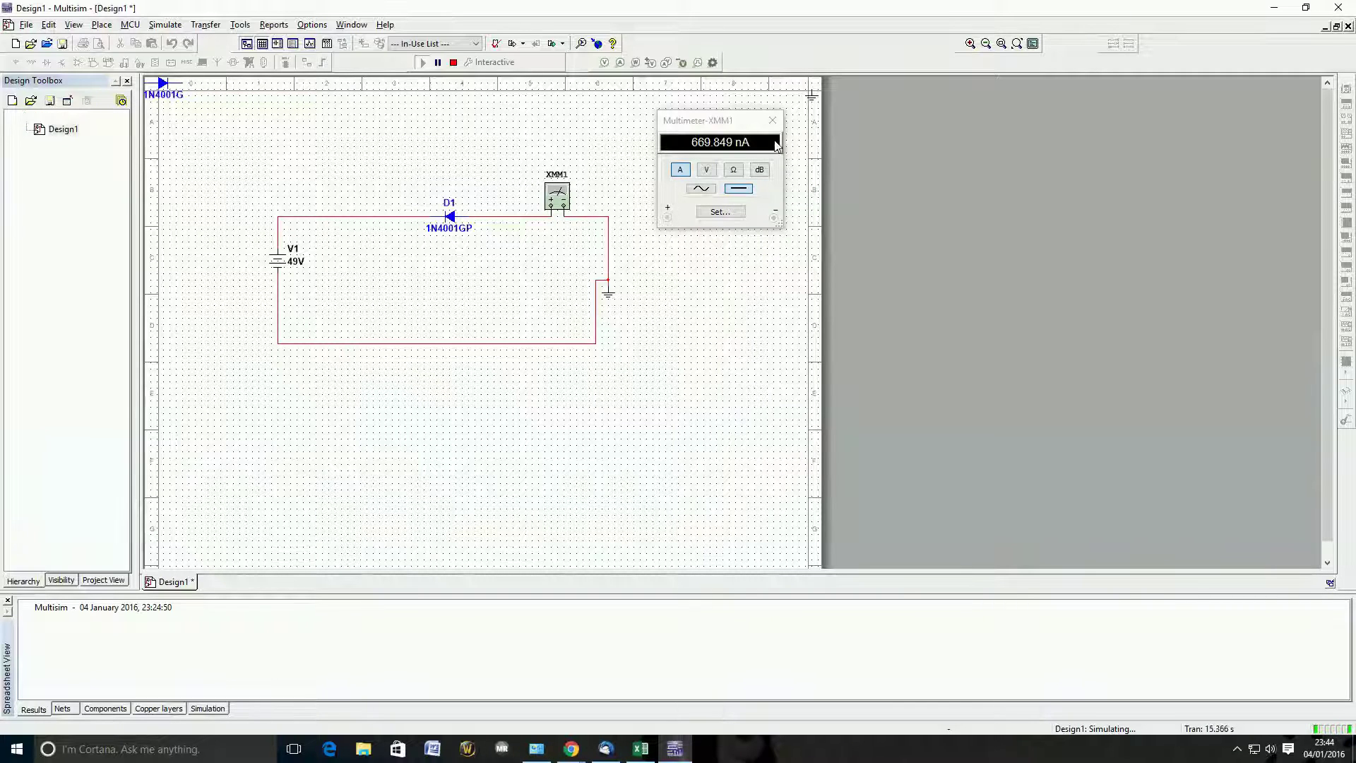
left_click(773, 120)
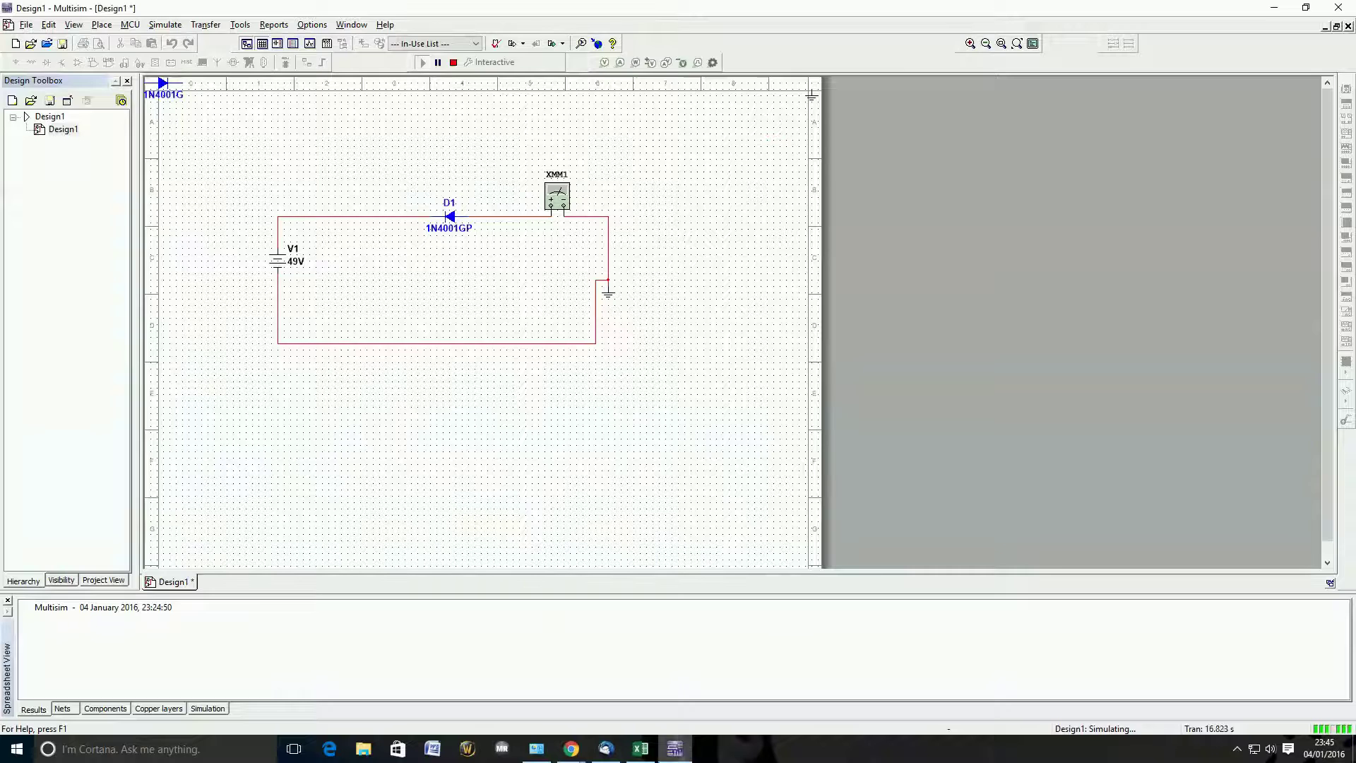
left_click(640, 749)
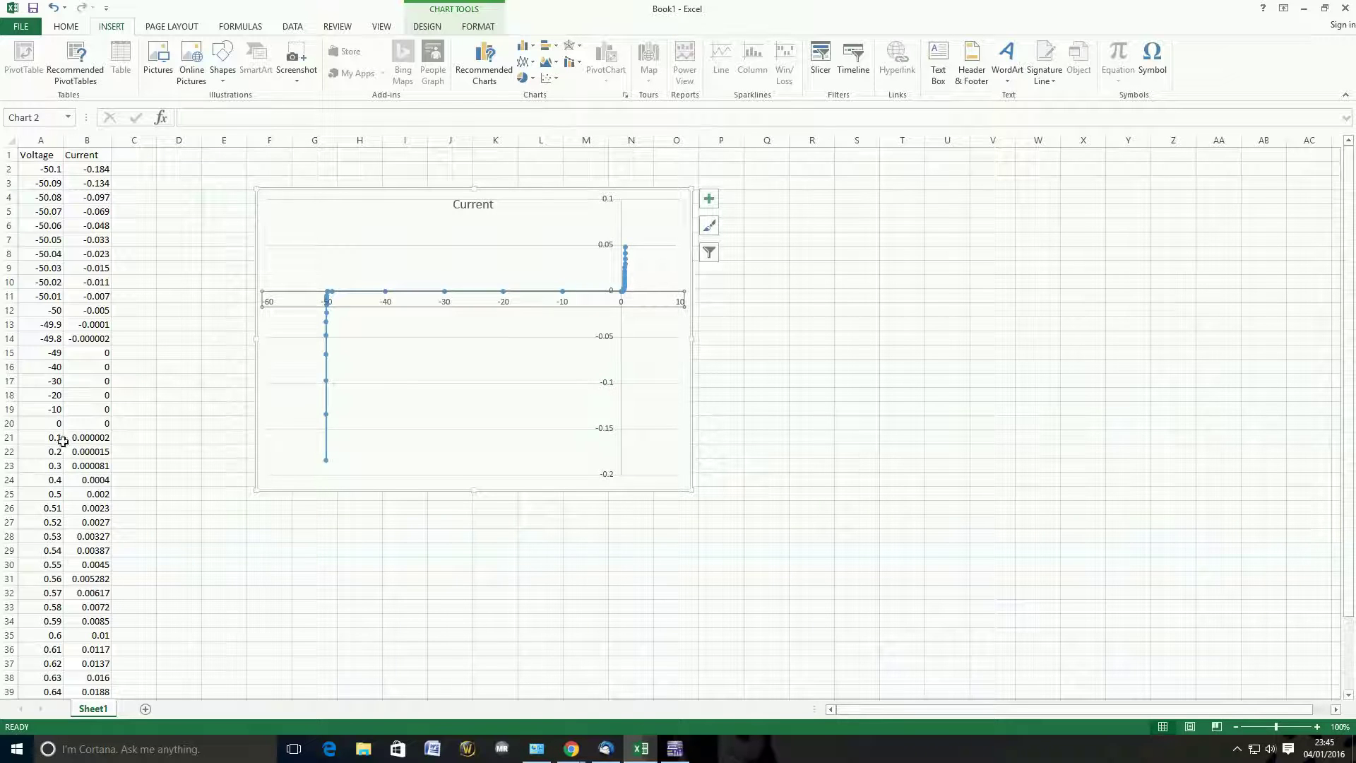
left_click(675, 749)
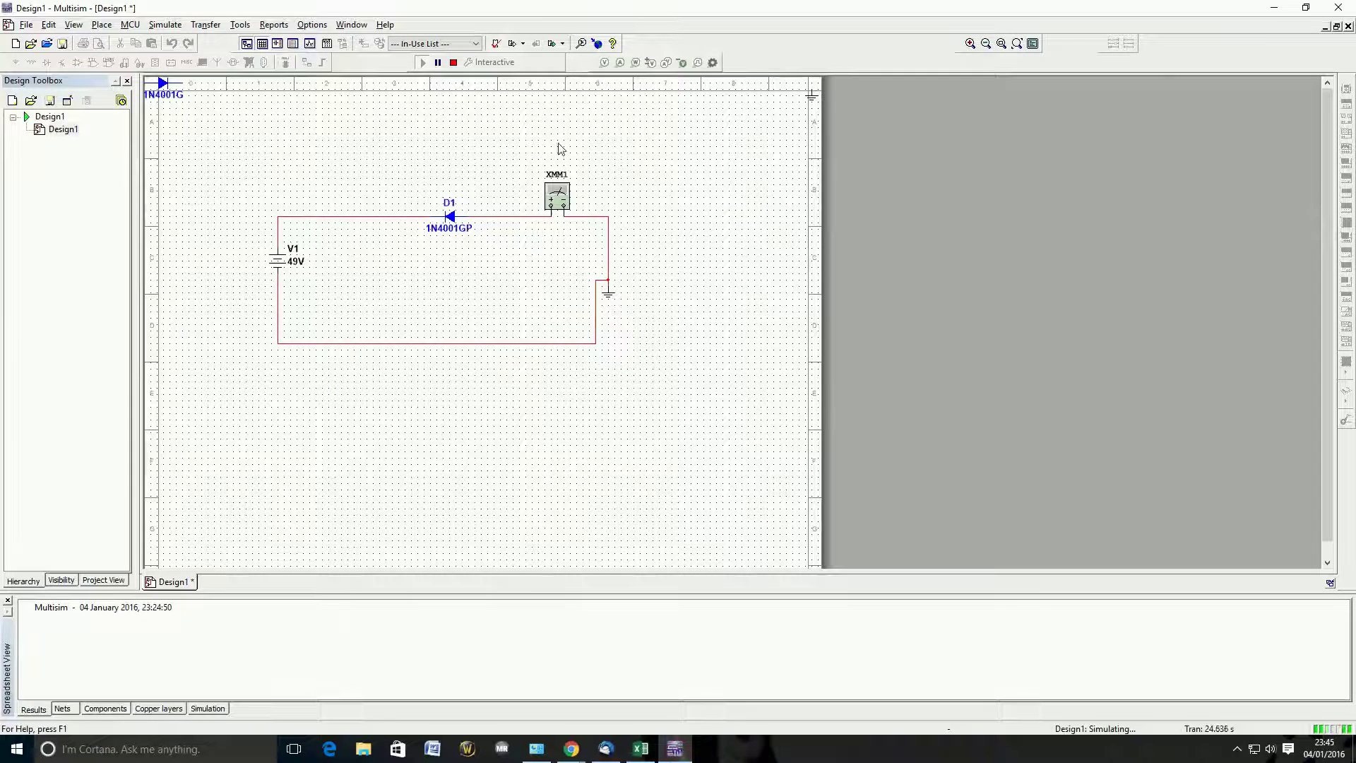
Stop the simulation, delete both D1 wires, and flip D1 back to forward bias.
left_click(454, 63)
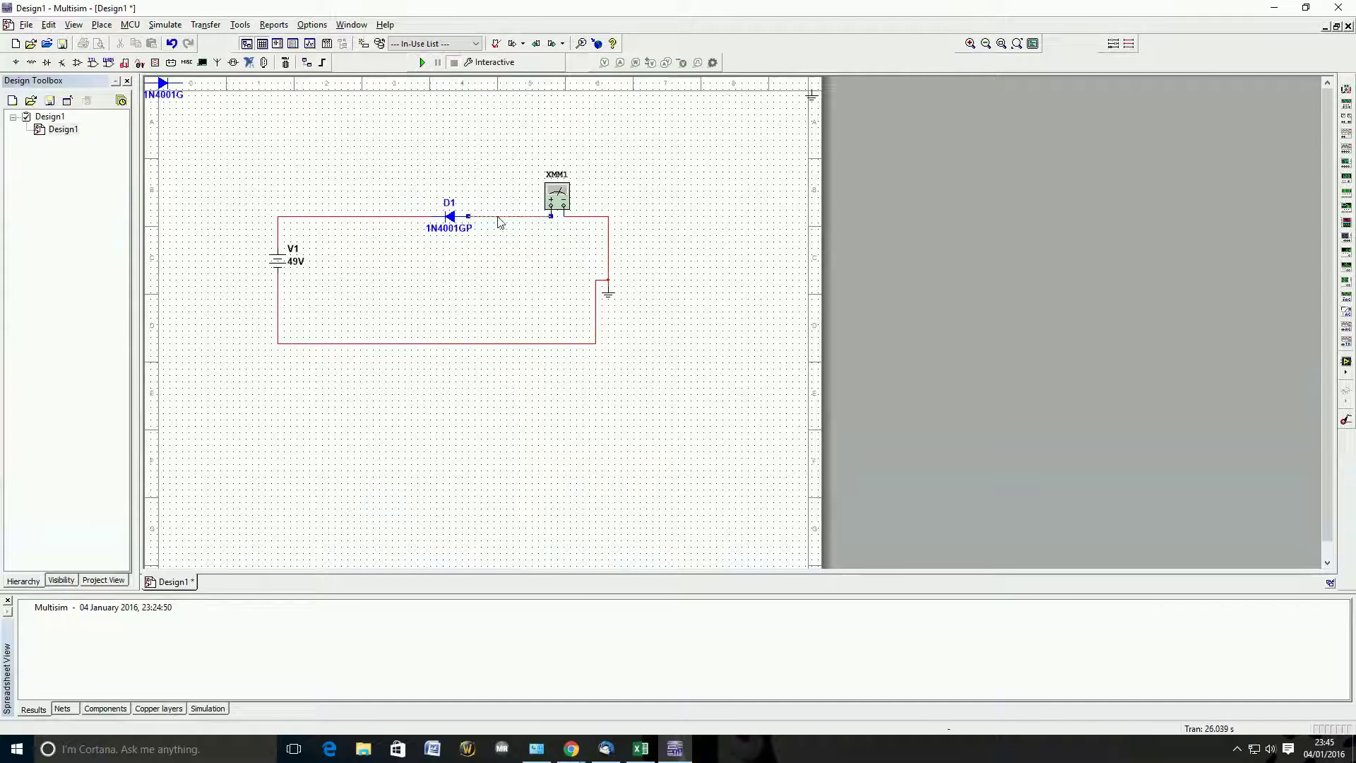
key("Delete")
left_click(343, 217)
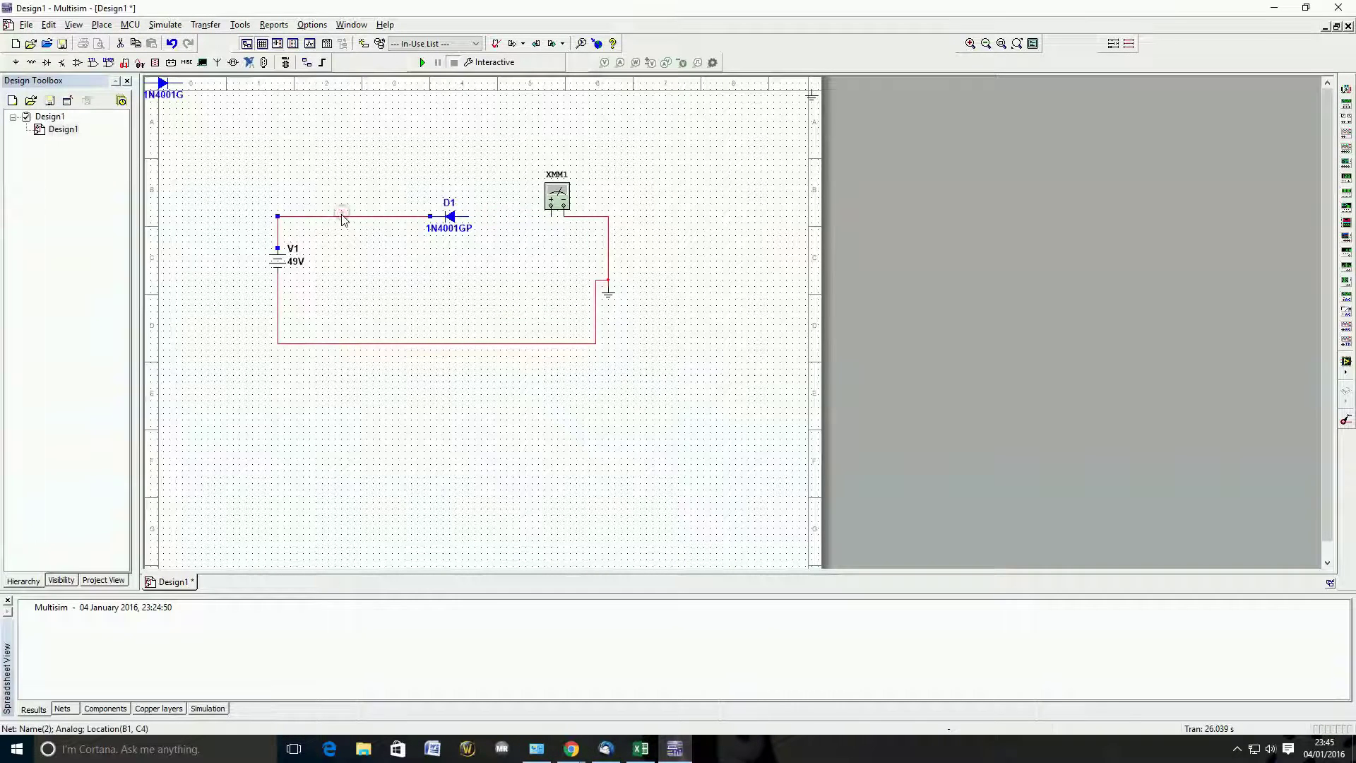
key("Delete")
left_click(458, 215)
right_click(461, 214)
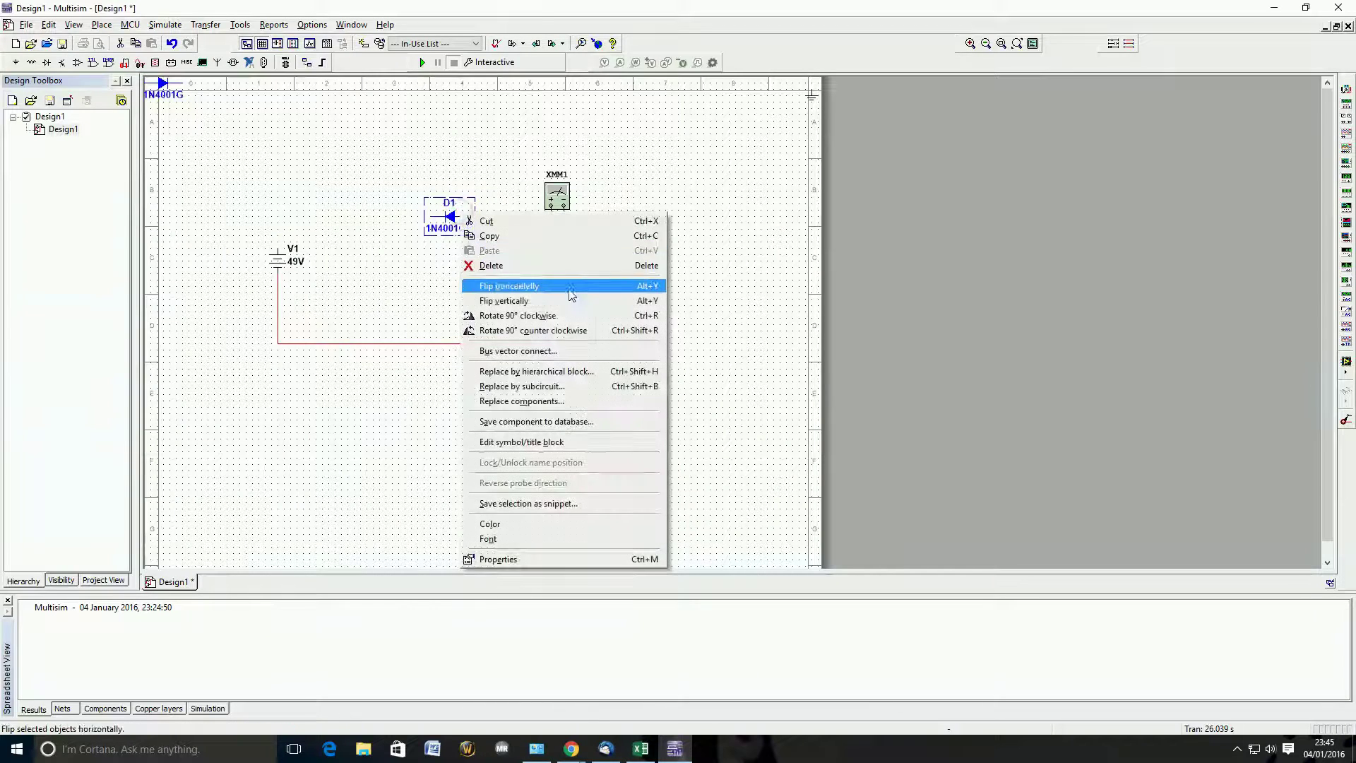
left_click(570, 288)
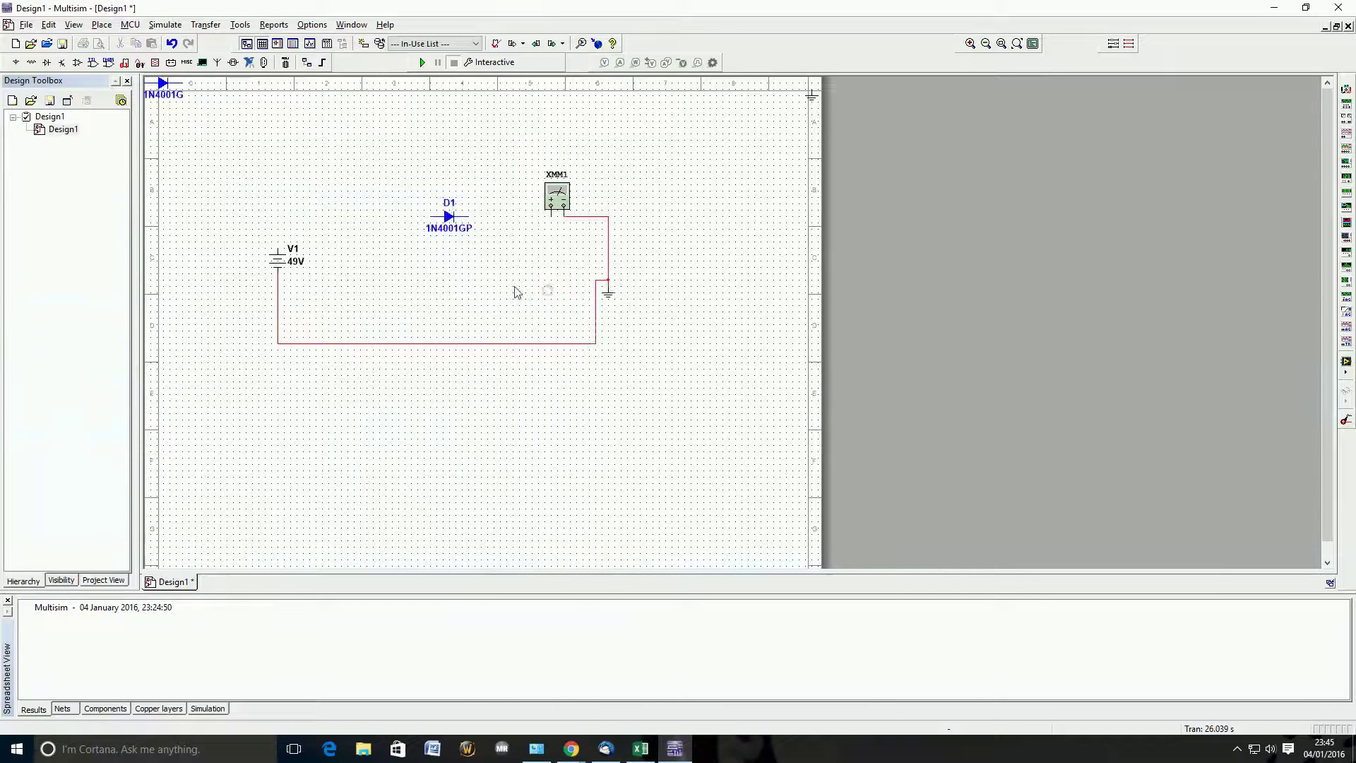
Rewire D1 between the multimeter and V1, and set V1 to 0.1 V.
left_click(471, 216)
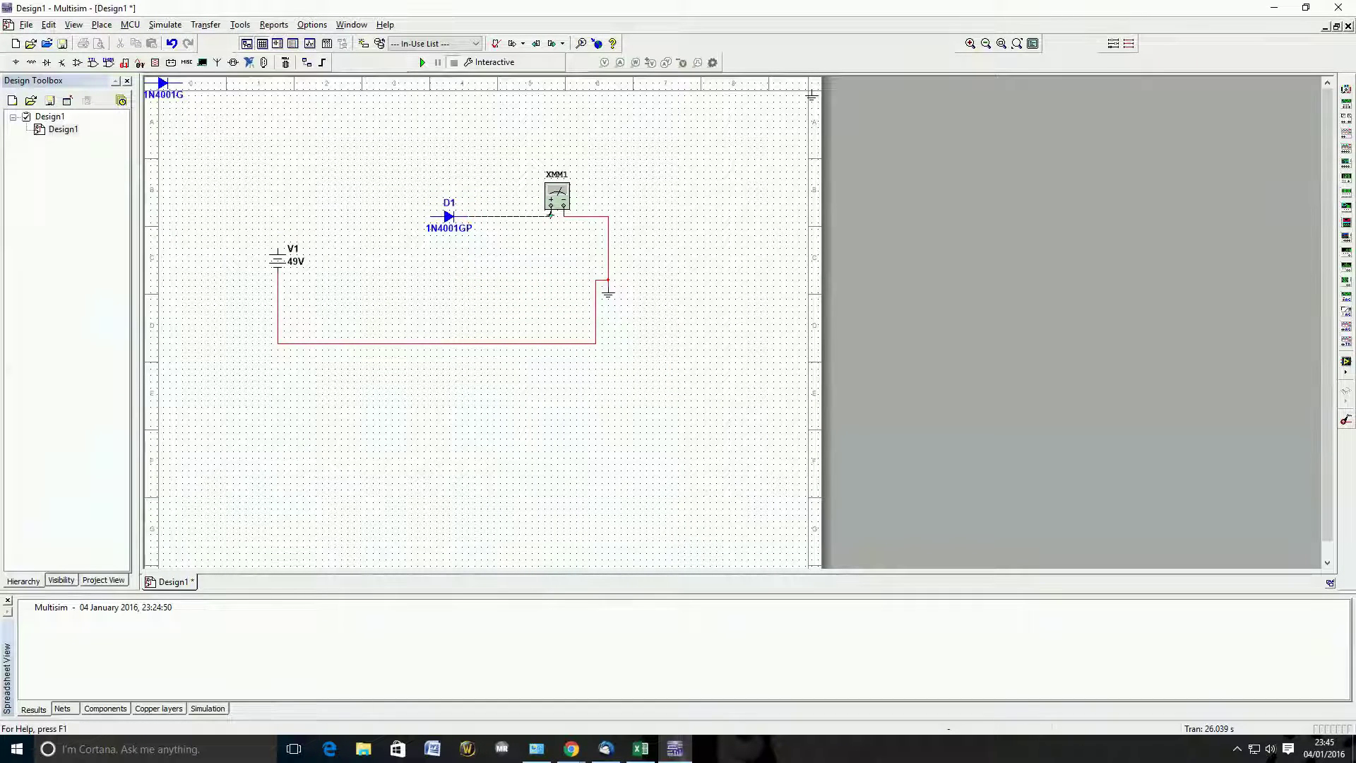
left_click(550, 214)
left_click(433, 216)
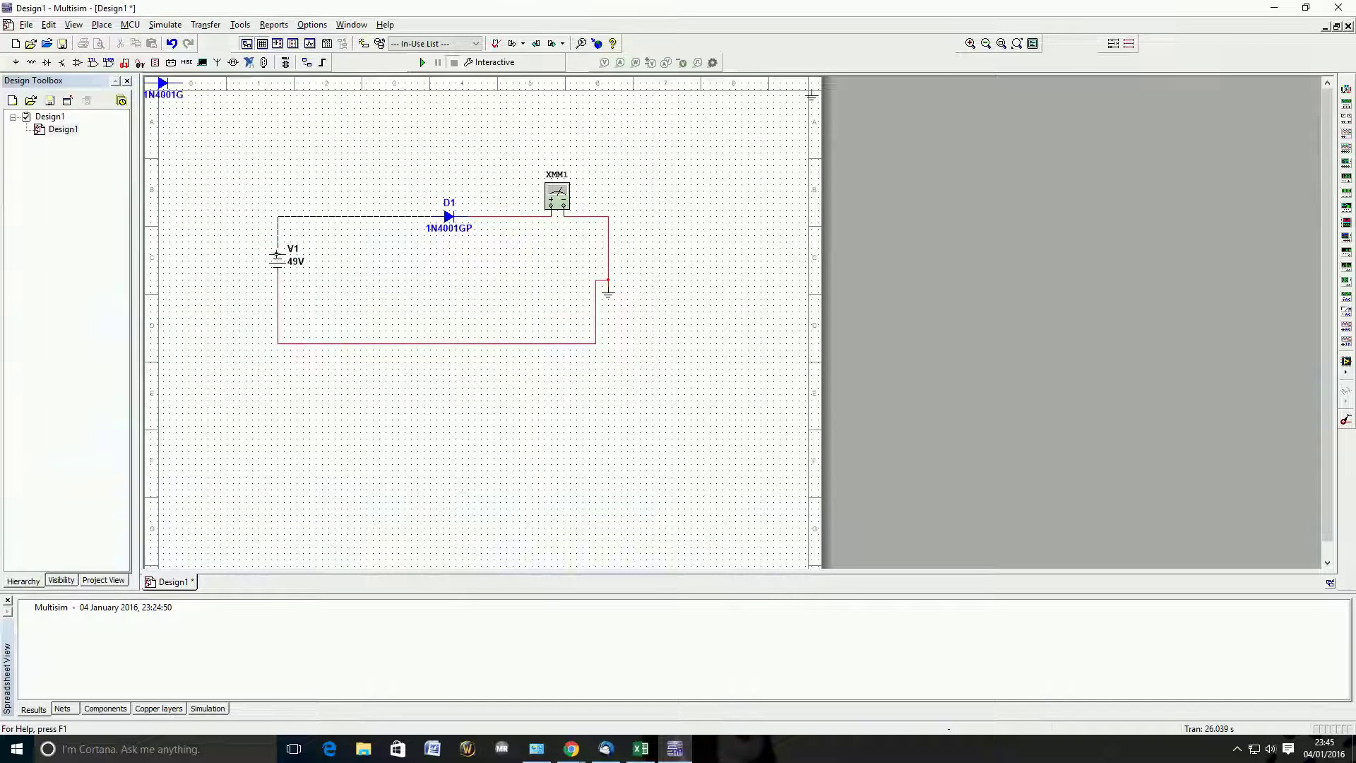
left_click(277, 248)
double_click(311, 267)
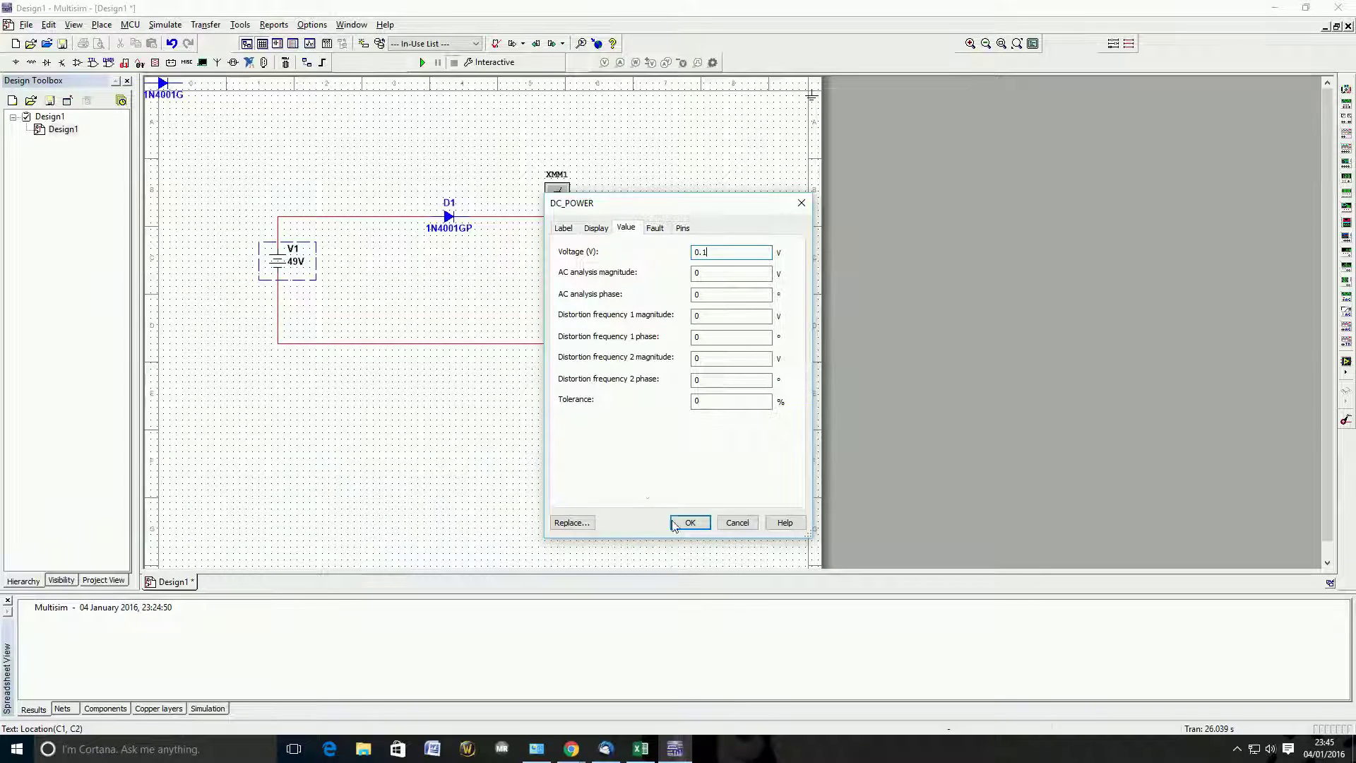
left_click(675, 524)
Run the 0.1 V forward-bias simulation, read 2.658 uA on XMM1, then return to Excel.
left_click(422, 62)
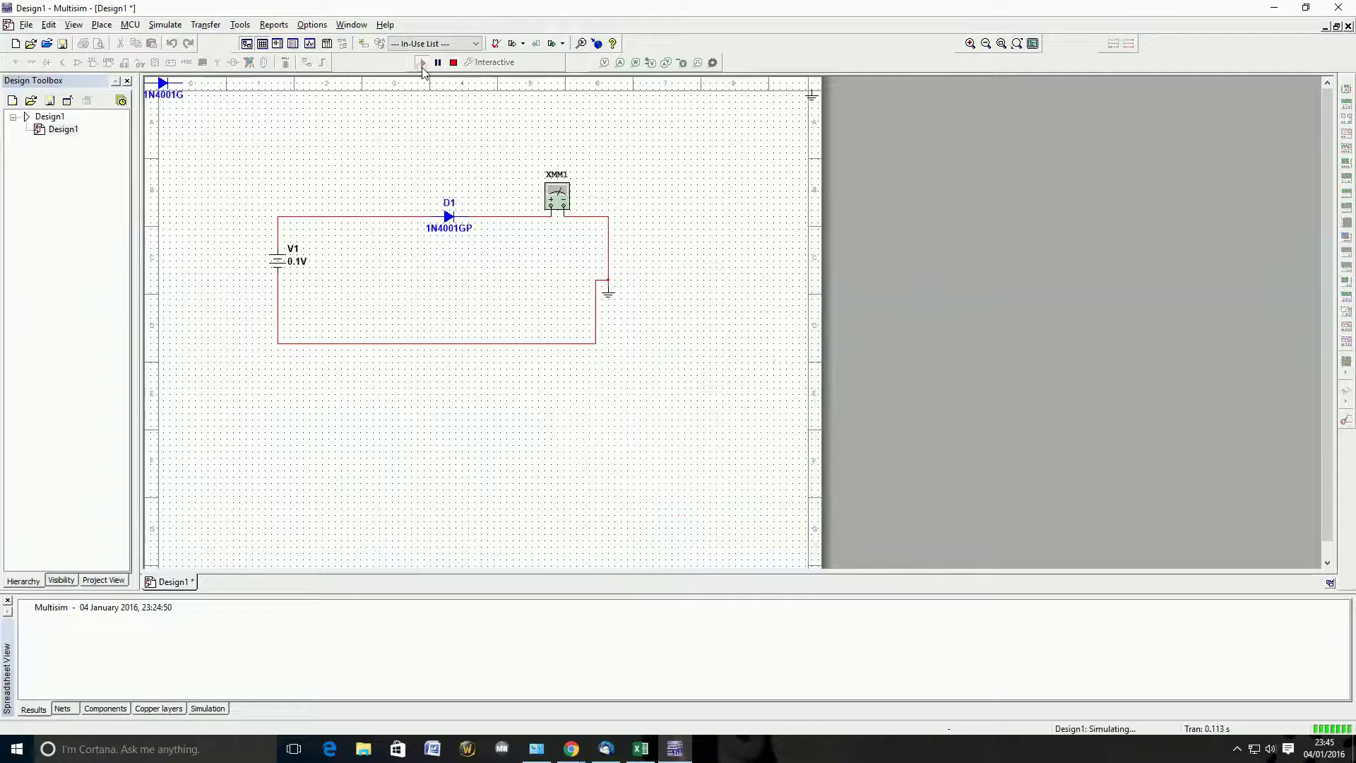
left_click(551, 203)
double_click(552, 203)
left_click_drag(720, 113, 709, 142)
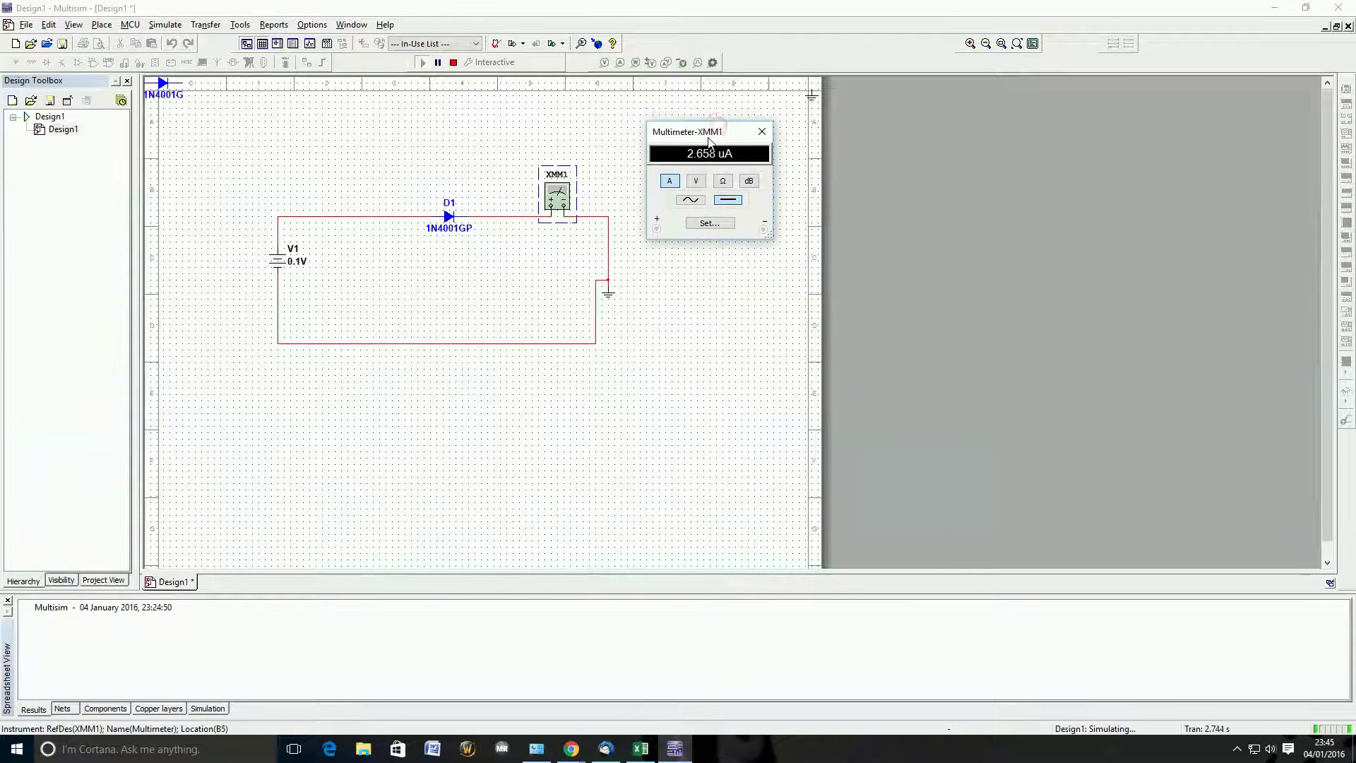
left_click(763, 133)
left_click(640, 751)
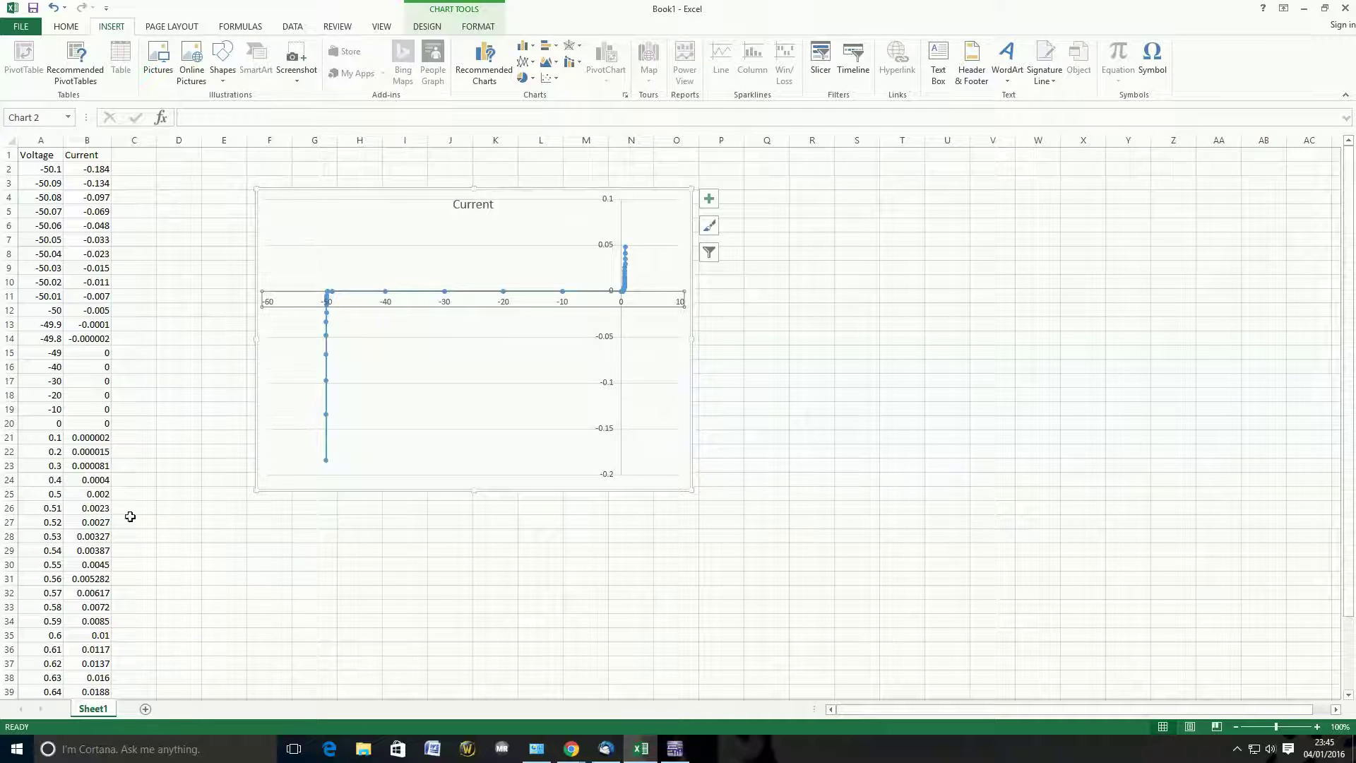
left_click(43, 165)
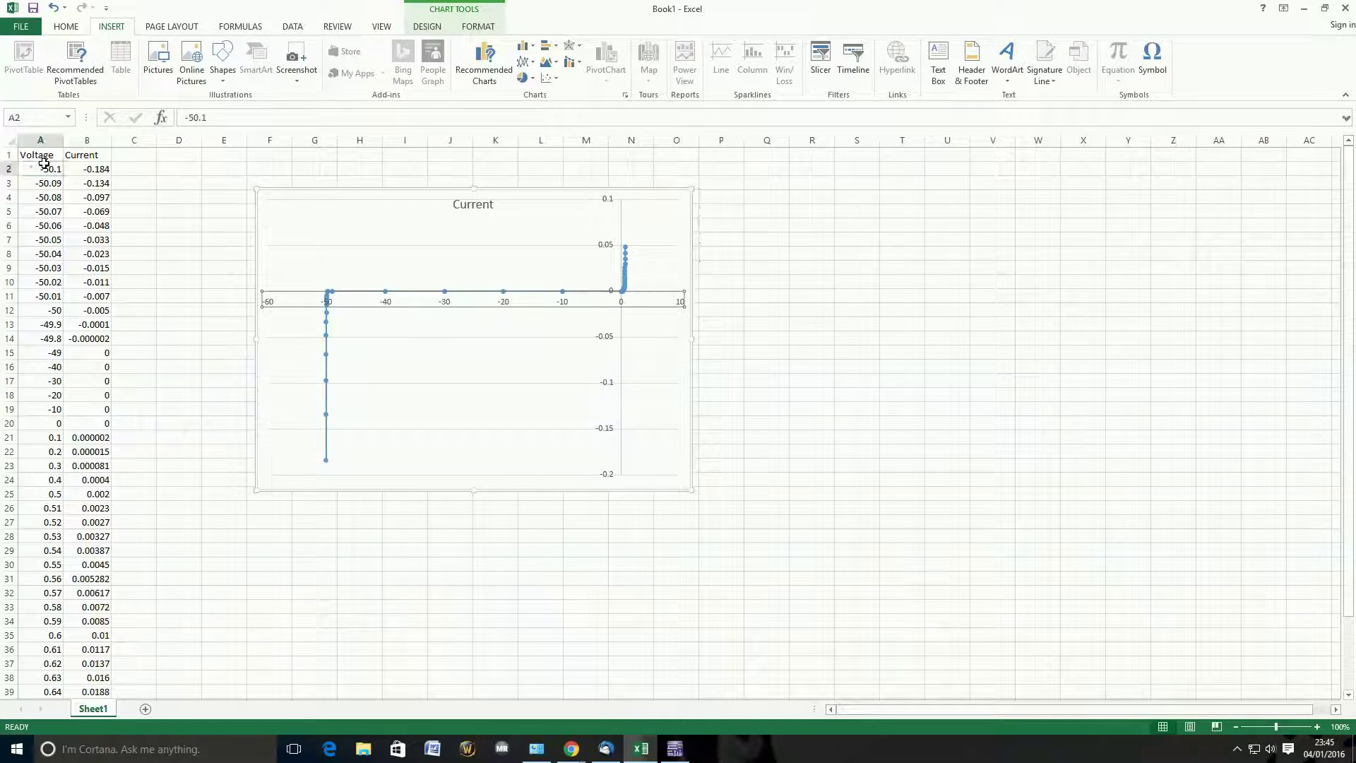
left_click_drag(44, 164, 66, 340)
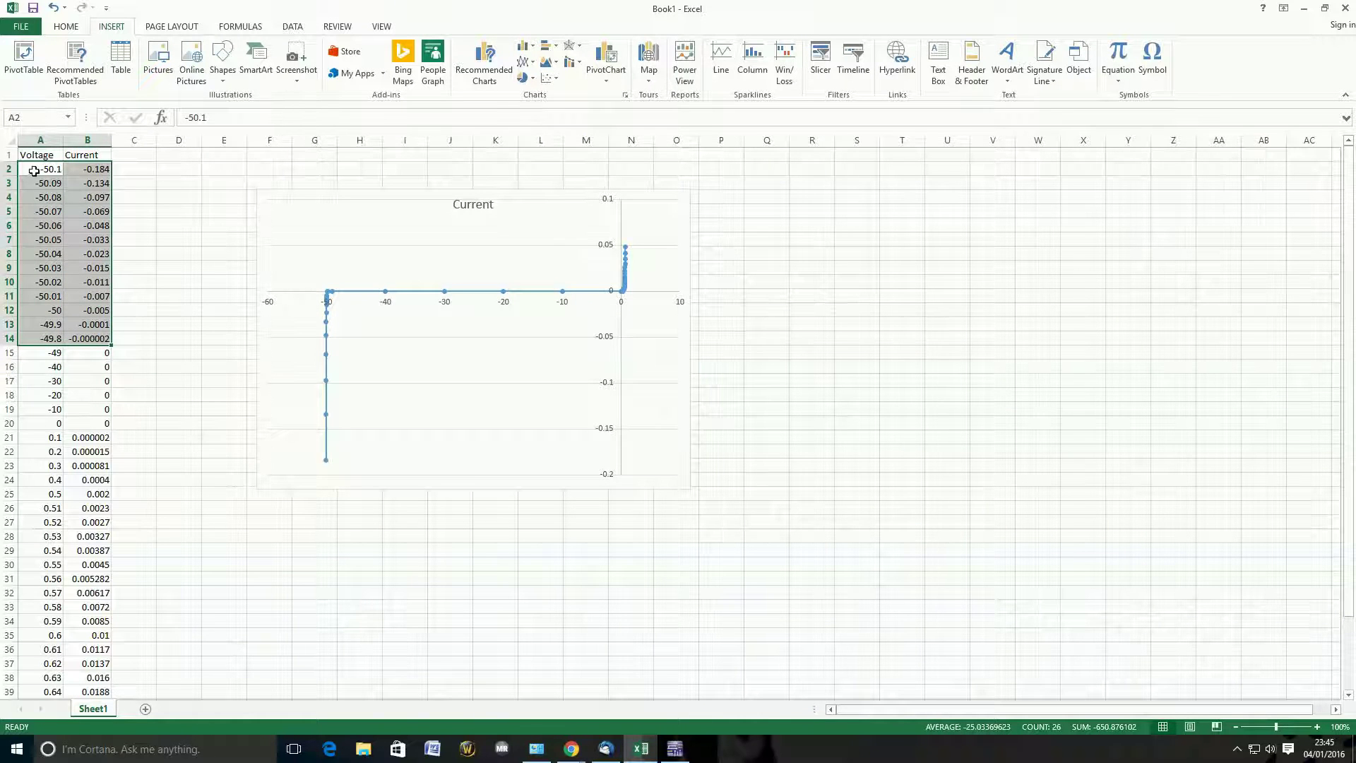
left_click_drag(27, 151, 86, 627)
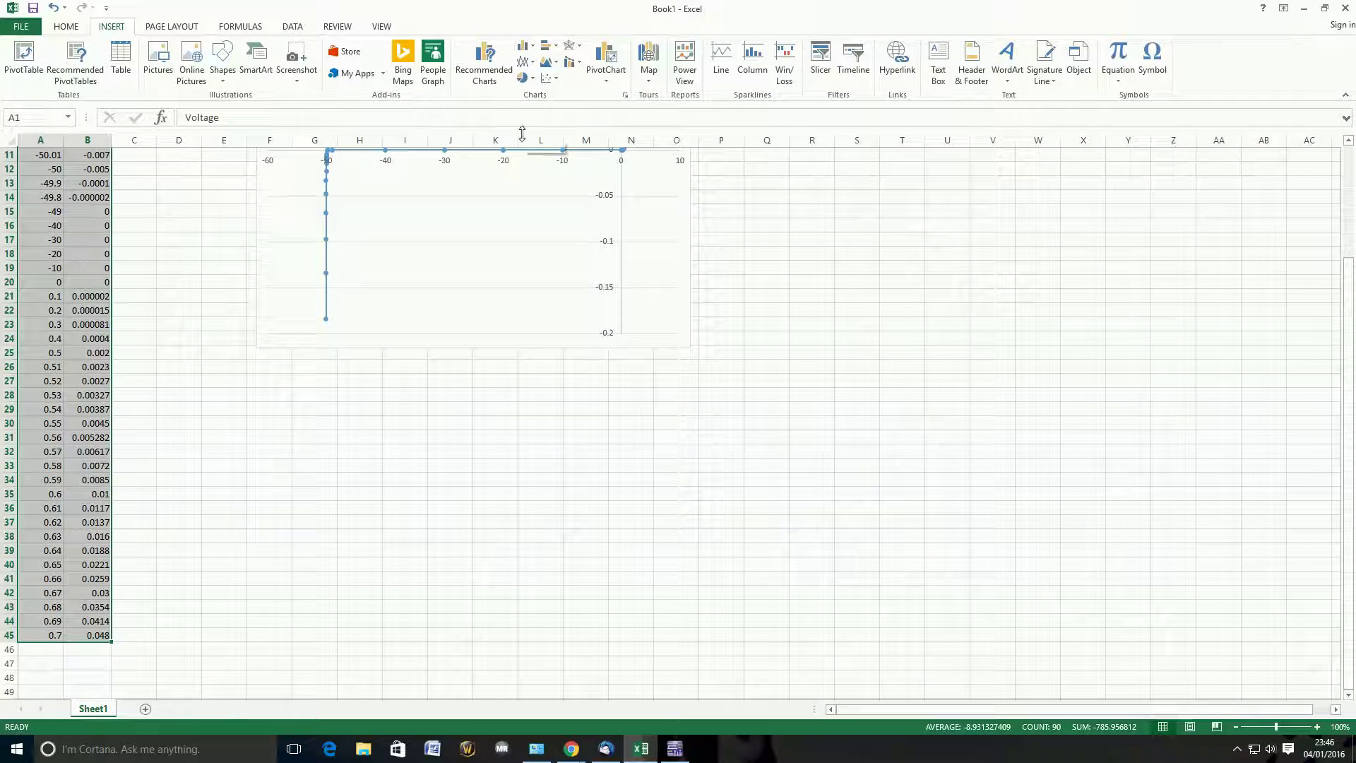
left_click(624, 96)
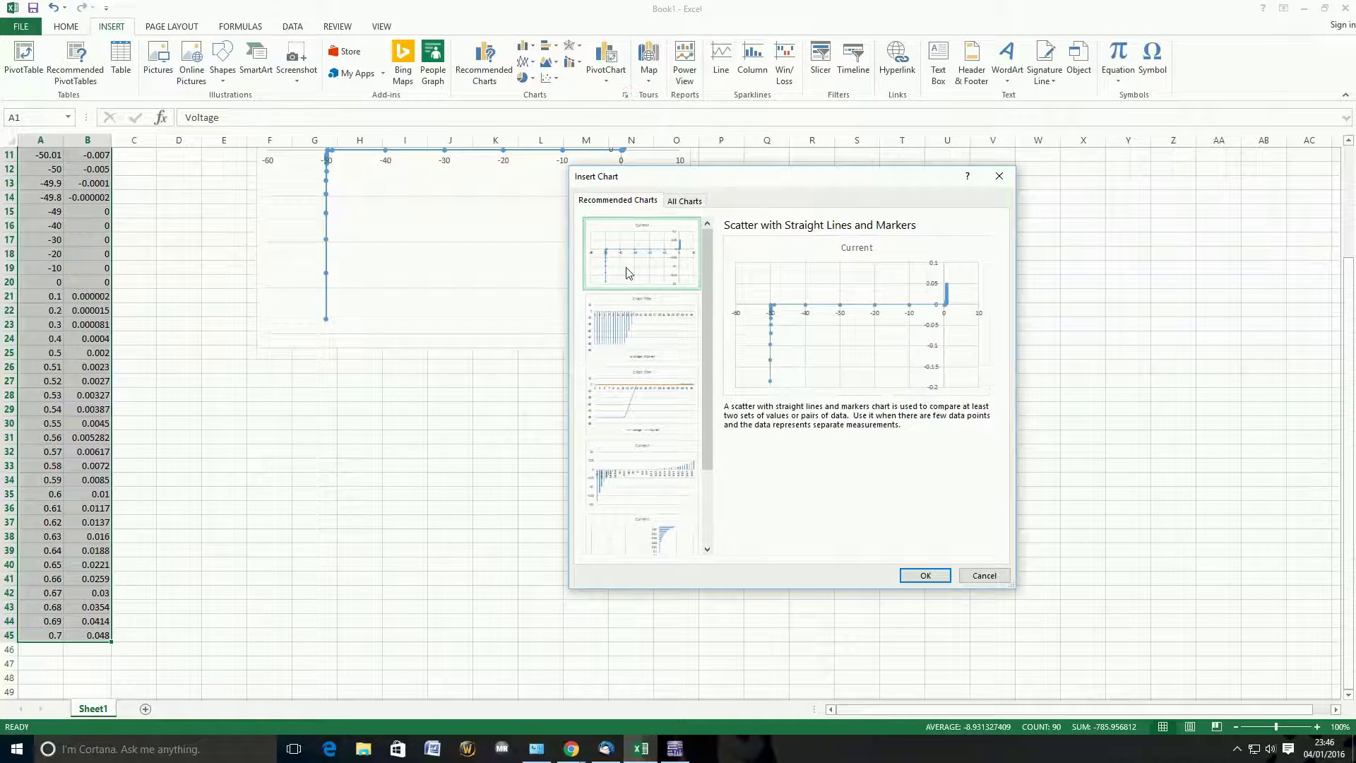
left_click(620, 269)
left_click(920, 575)
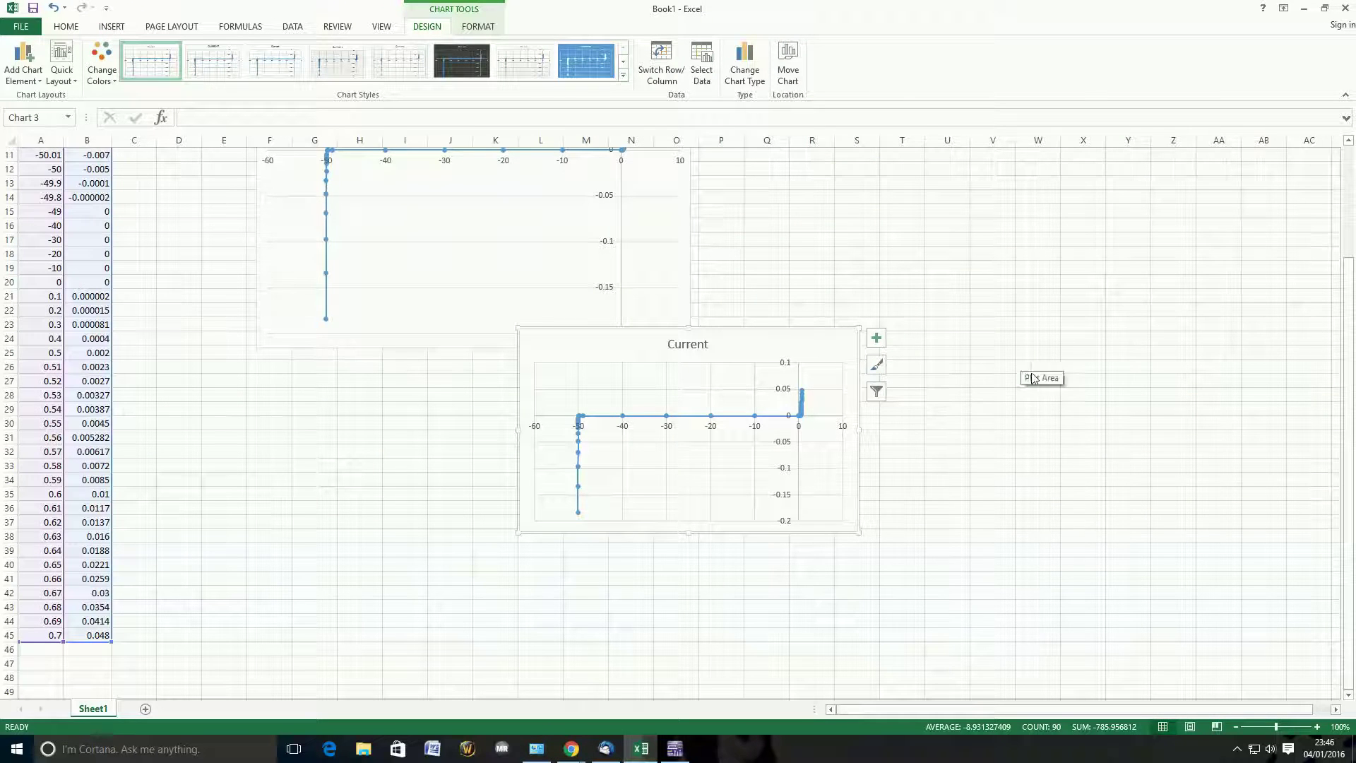
right_click(816, 354)
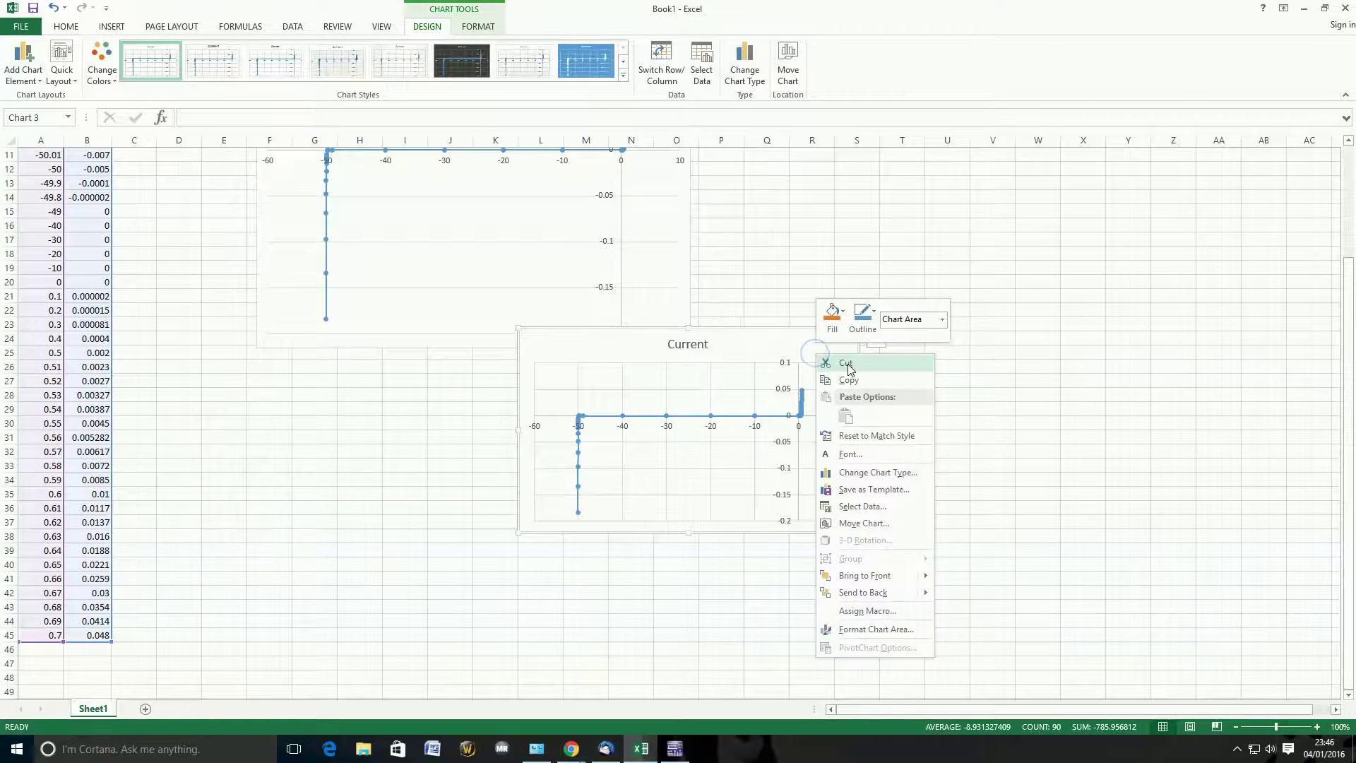
left_click(848, 363)
left_click_drag(1351, 569, 1354, 401)
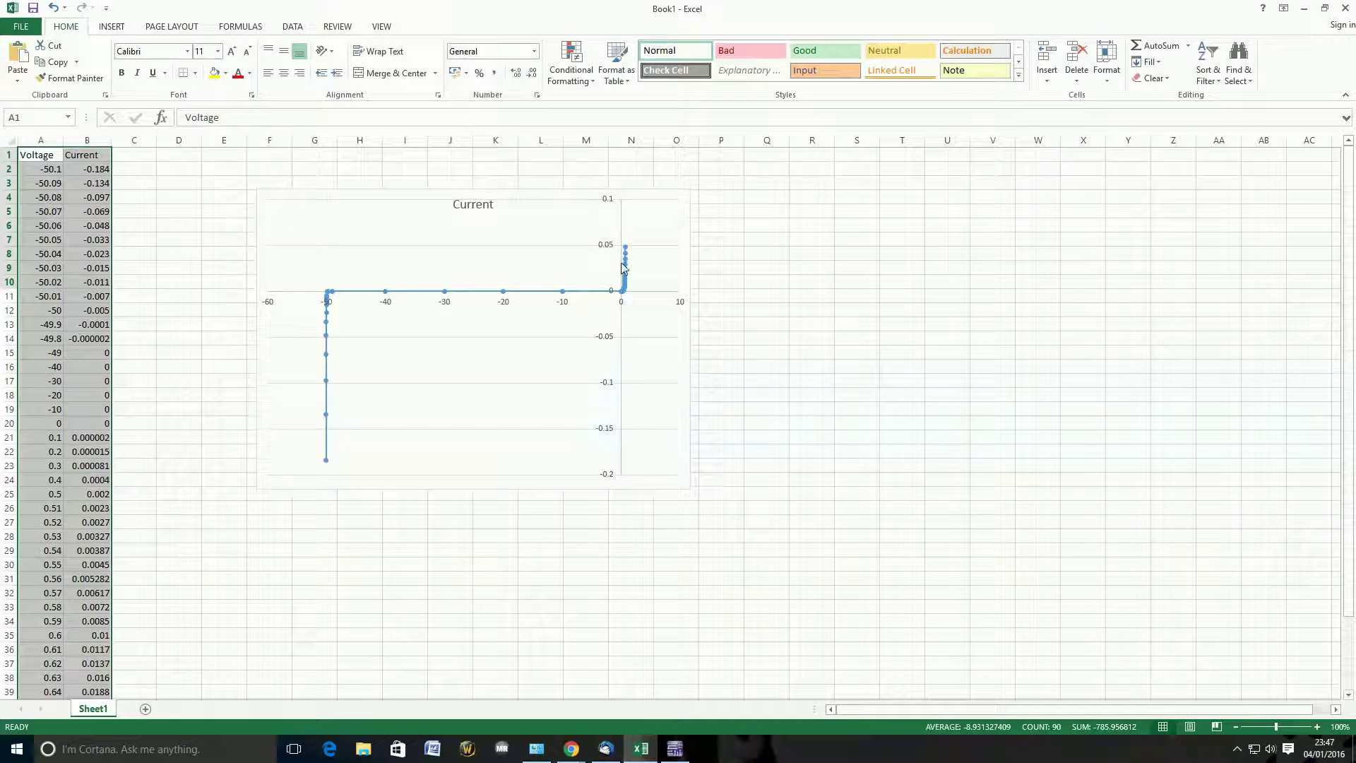
mouse_move(336, 300)
mouse_move(626, 290)
mouse_move(628, 265)
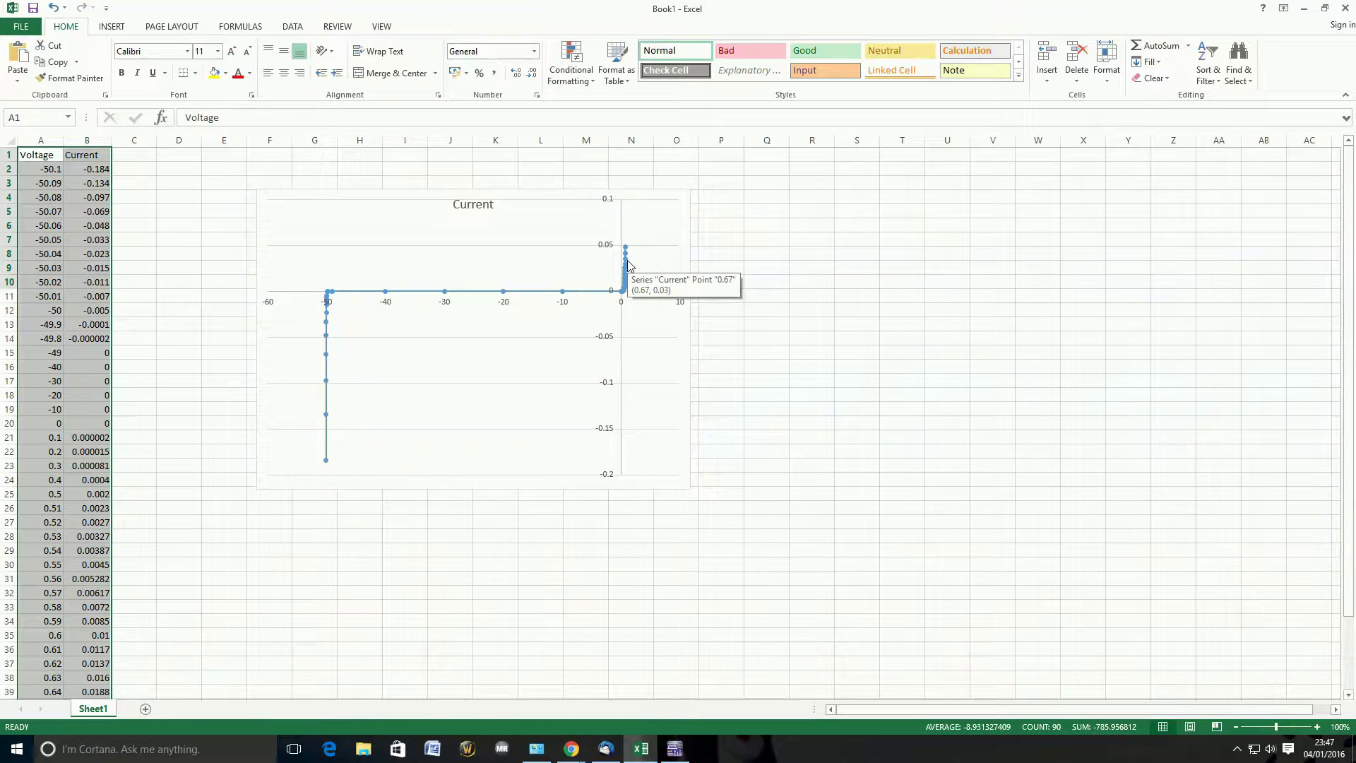